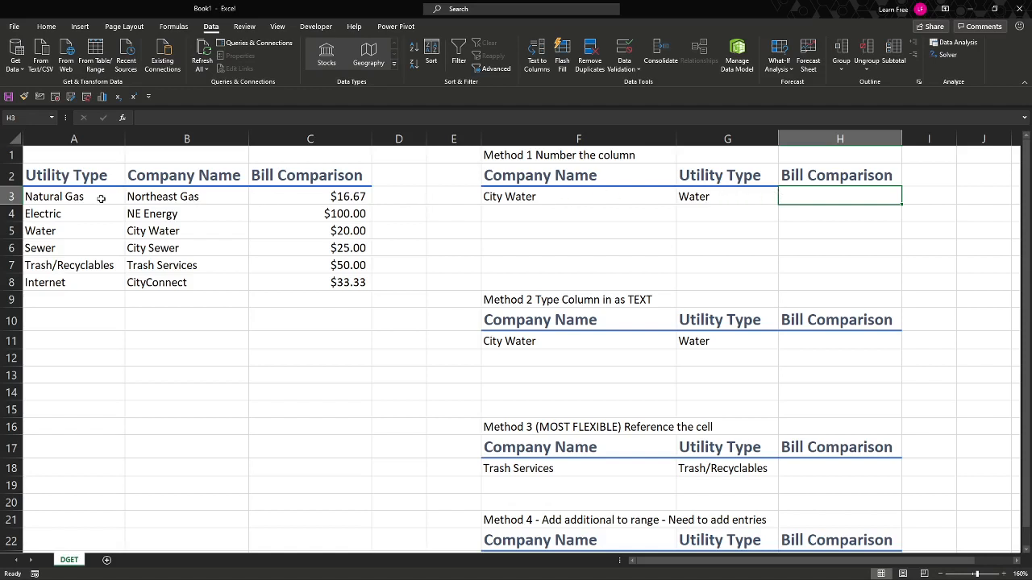
click(69, 179)
click(160, 173)
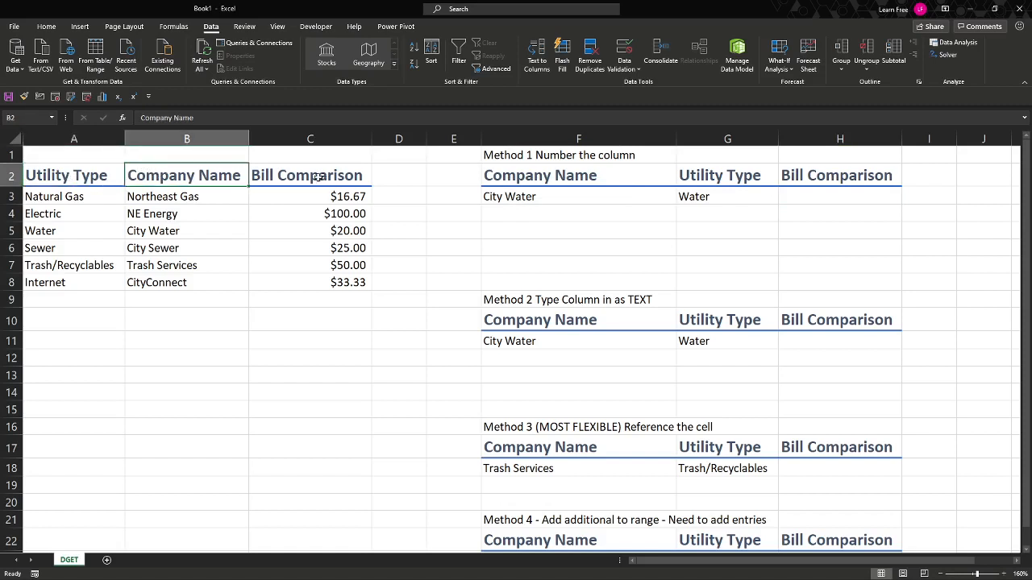
click(296, 177)
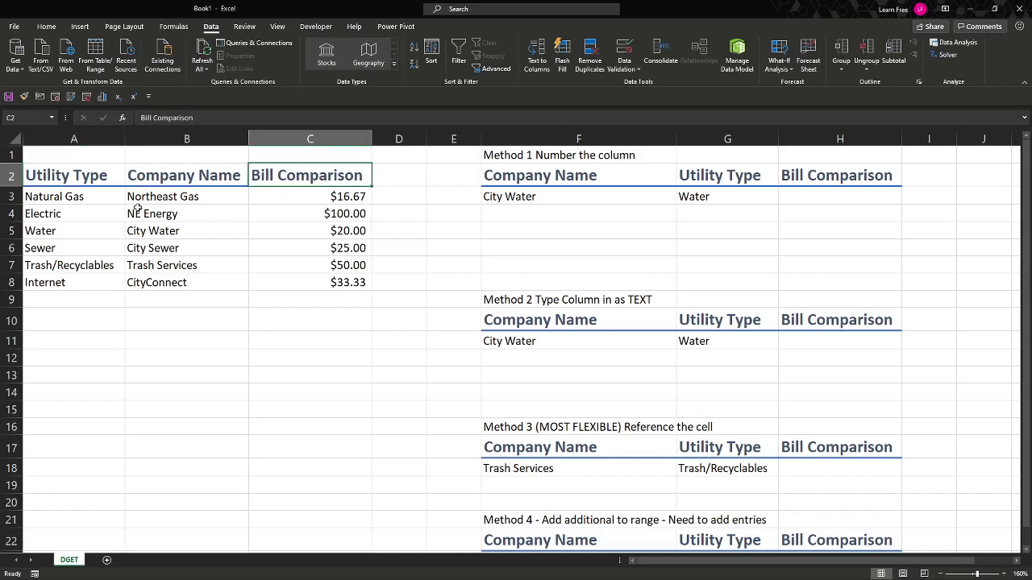
click(210, 209)
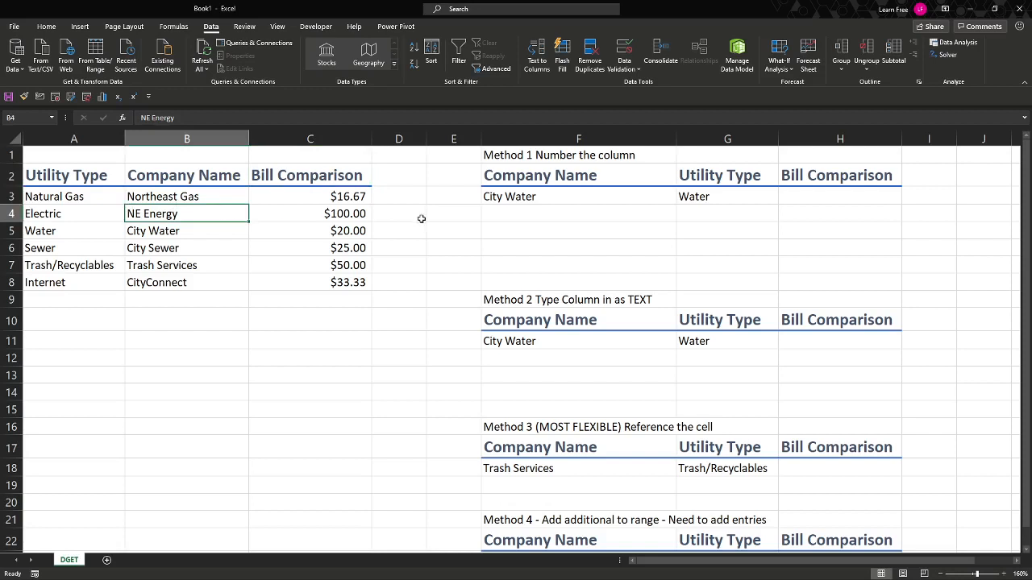
- Choose NE Energy as the company name in cell F3 of the Method 1 table
click(577, 193)
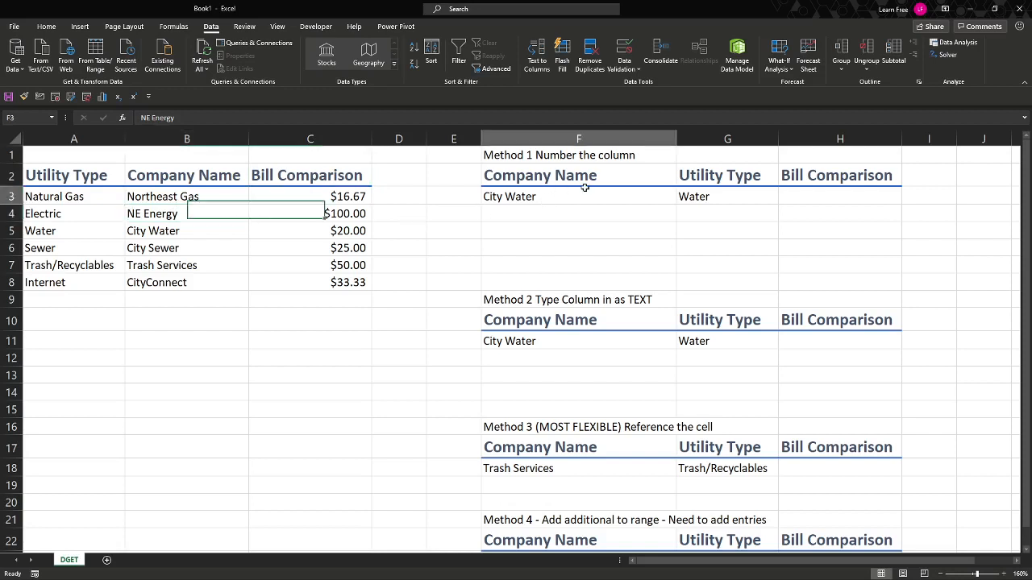
click(682, 200)
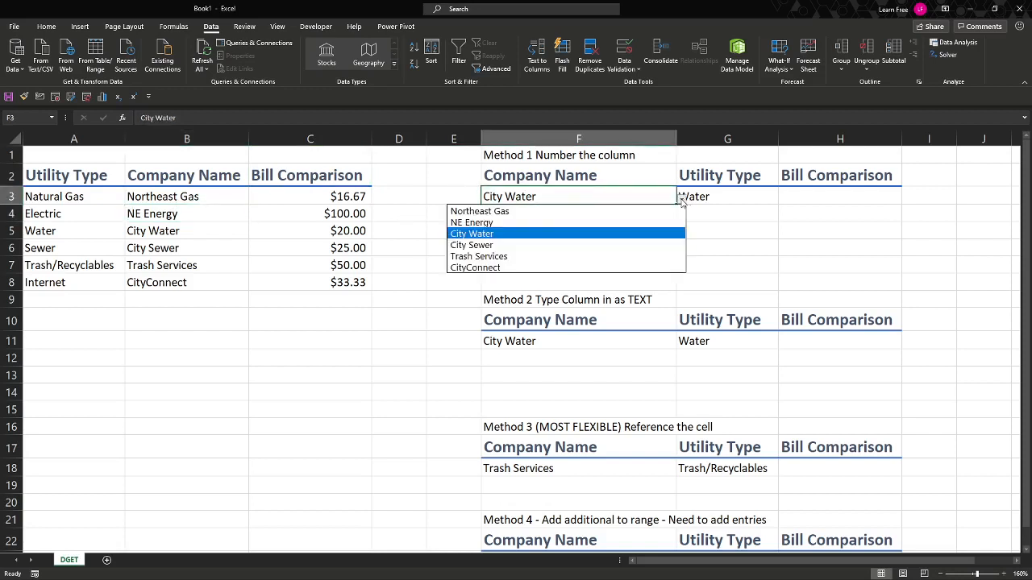
click(603, 221)
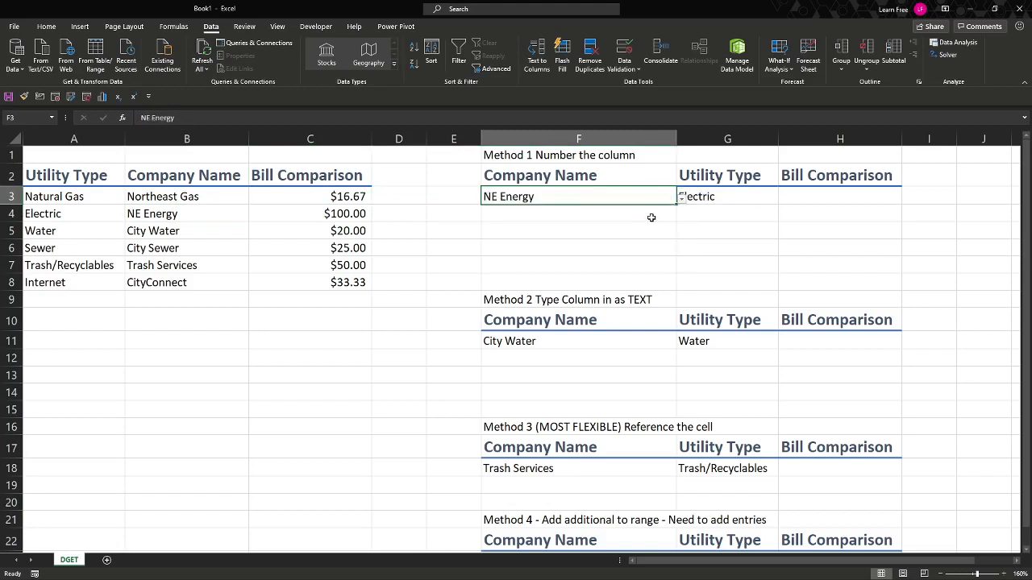
- Inspect the DGET formula behind the Method 1 Utility Type cell G3 without changing it
click(734, 204)
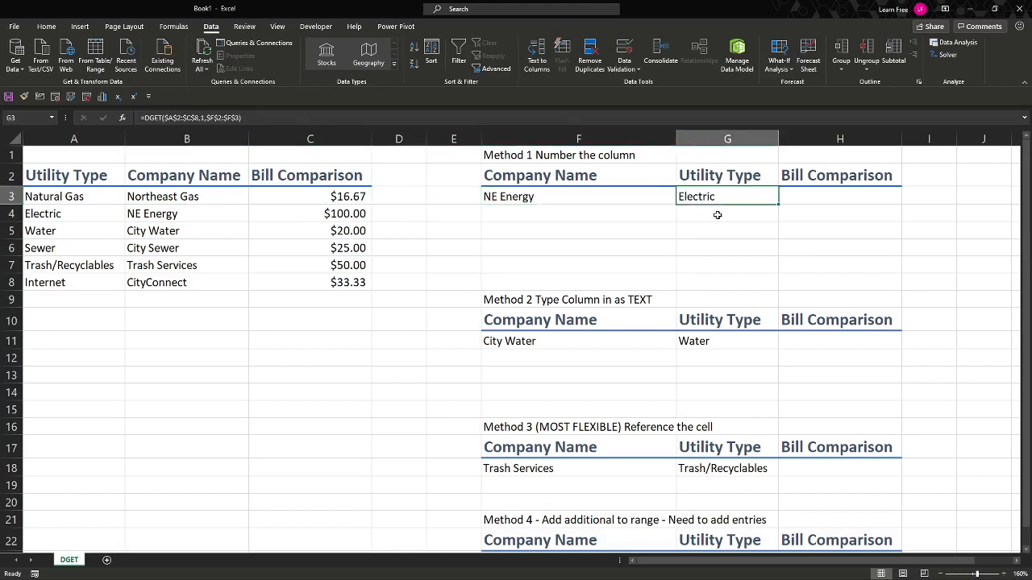
key(F2)
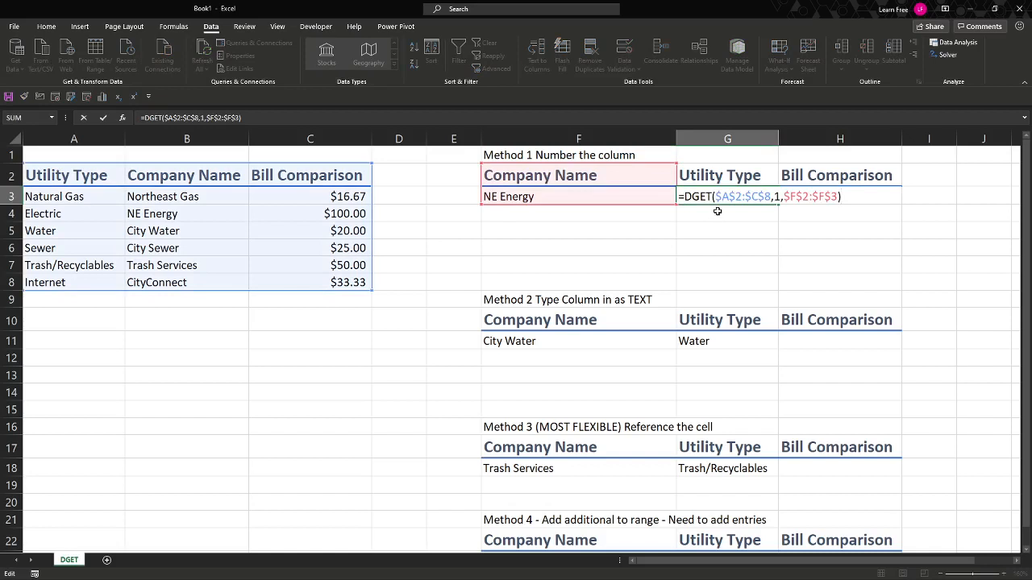
key(Escape)
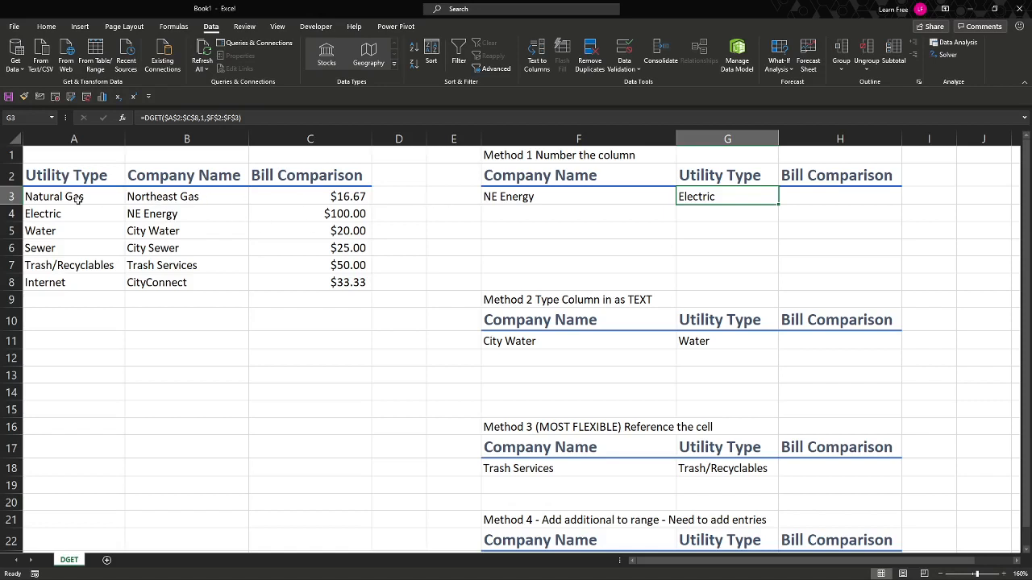
click(264, 199)
- Enter =DGET($A$2:$C$8,3,$F$2:$F$3) in the Method 1 Bill Comparison cell H3
click(817, 198)
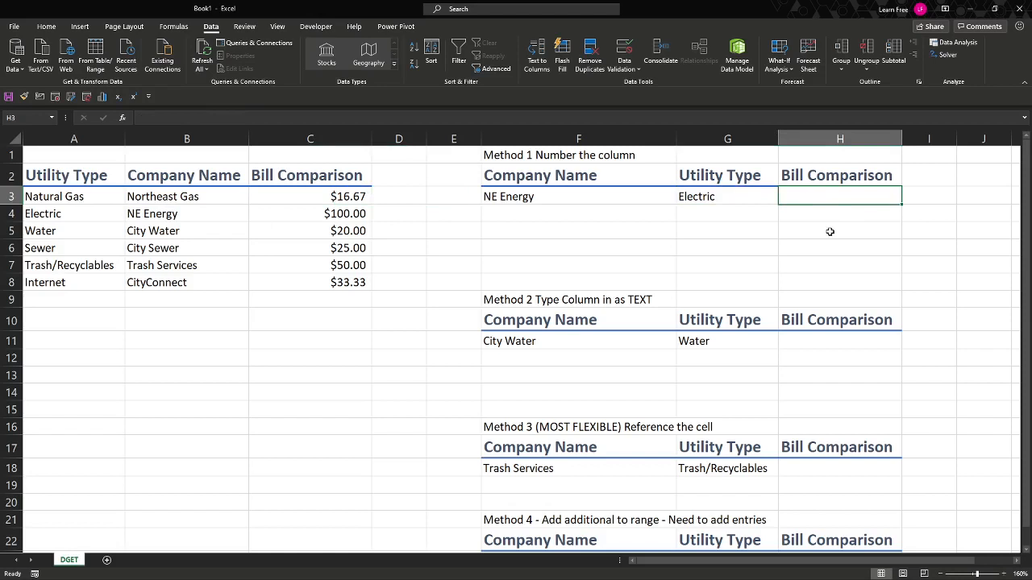
text(=dget)
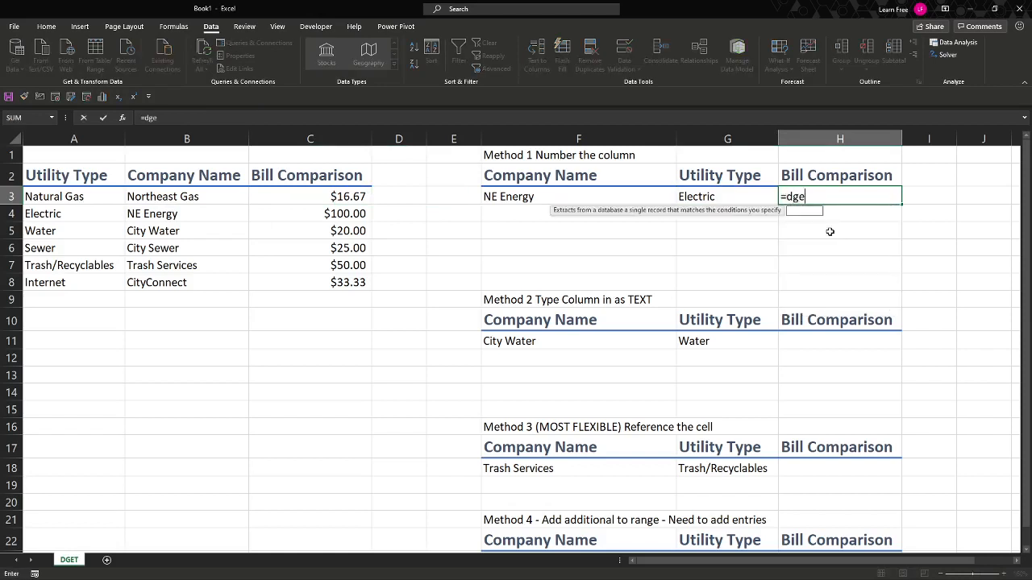
key(Tab)
drag(95, 179, 383, 272)
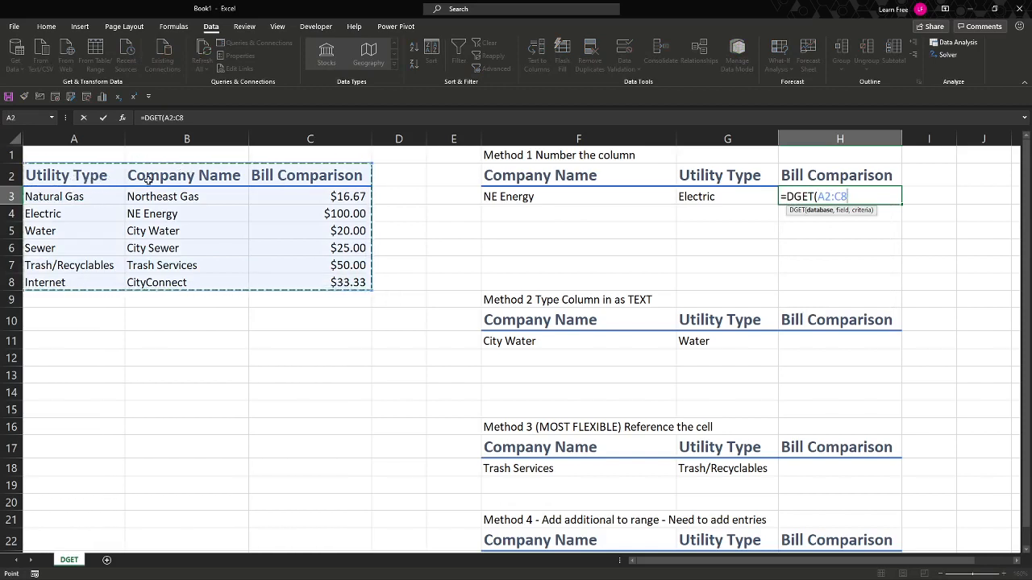
key(F4)
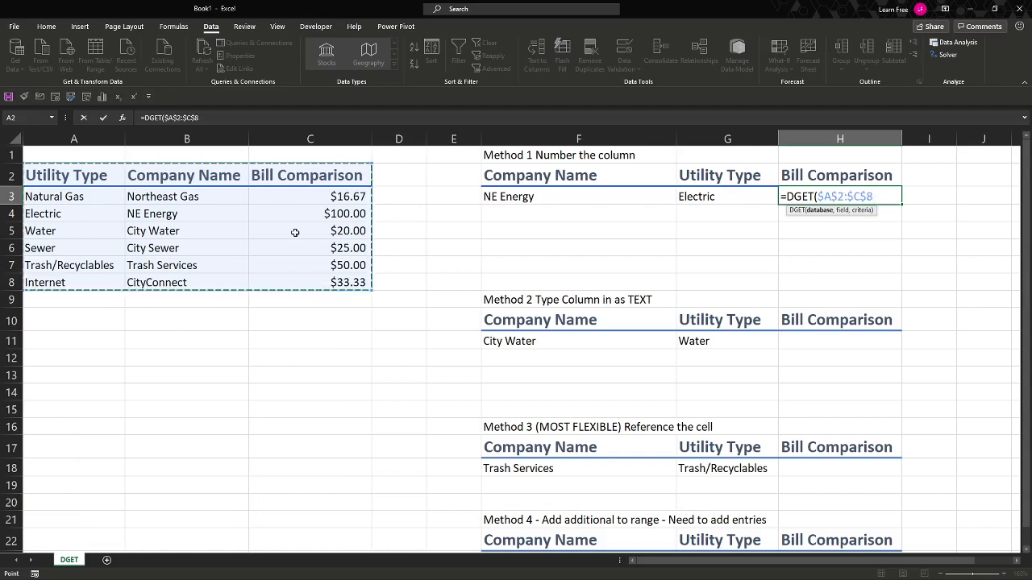
text(,3)
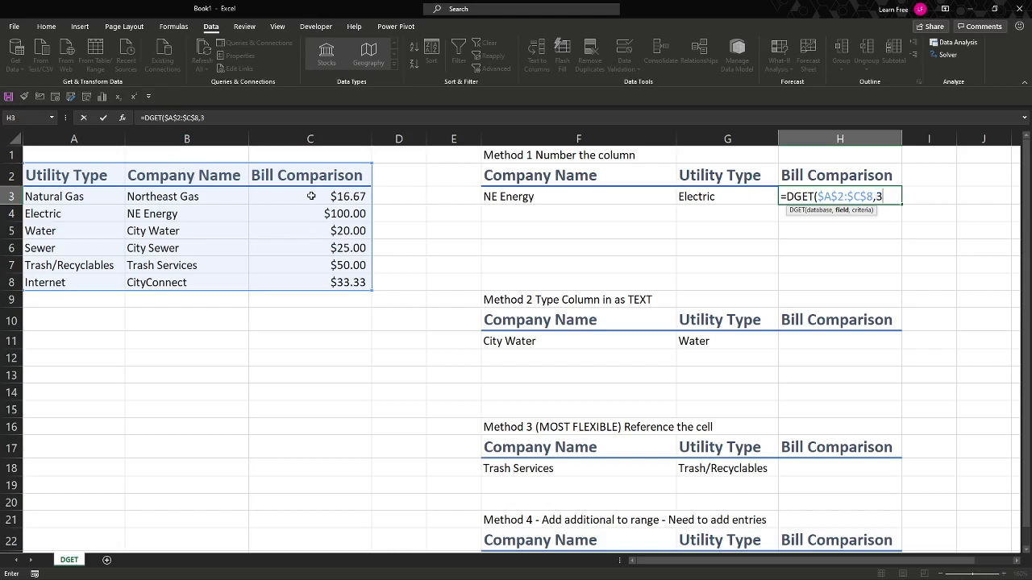
text(,)
click(606, 175)
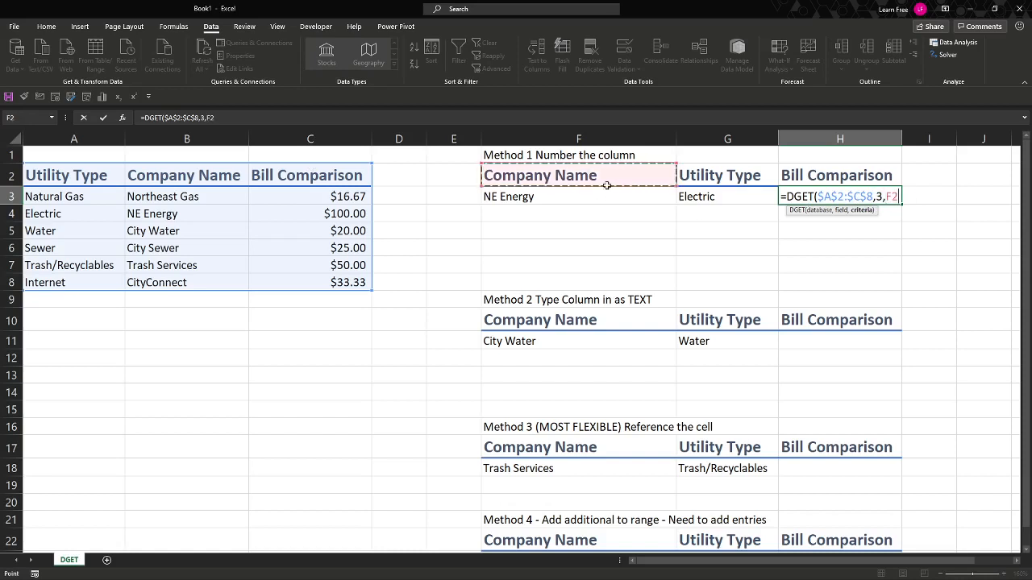
drag(606, 186, 606, 193)
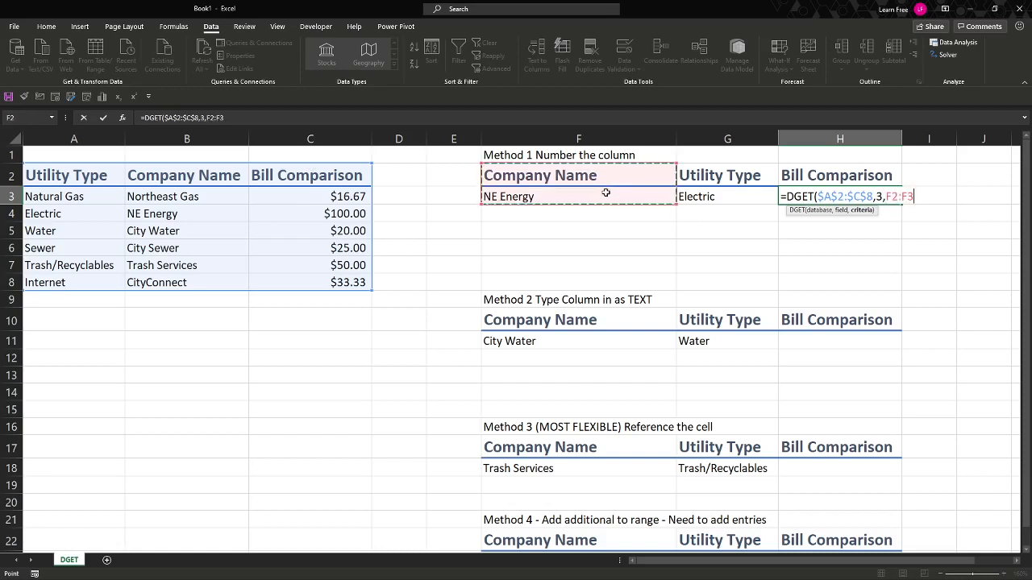
key(F4)
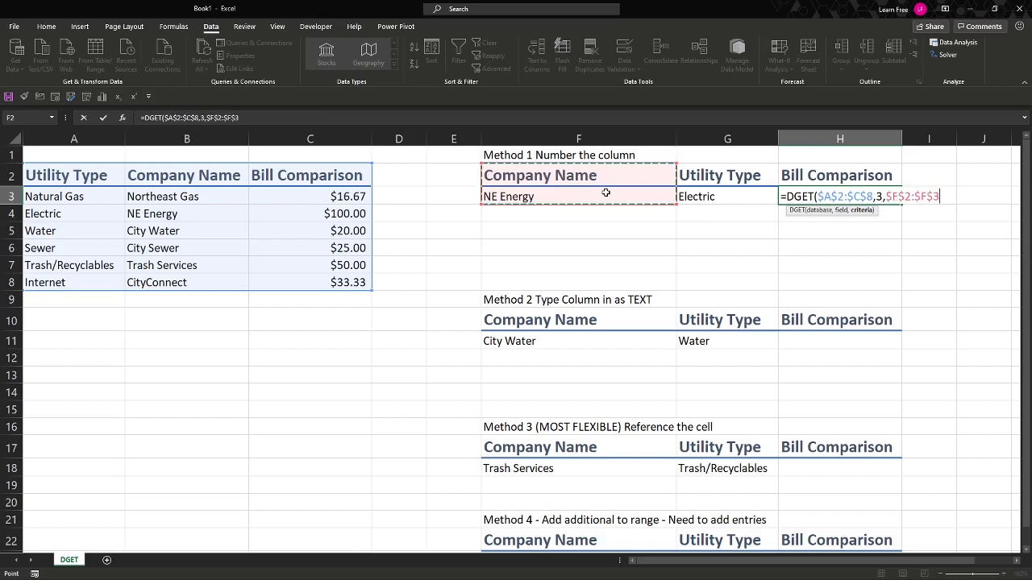
key(Return)
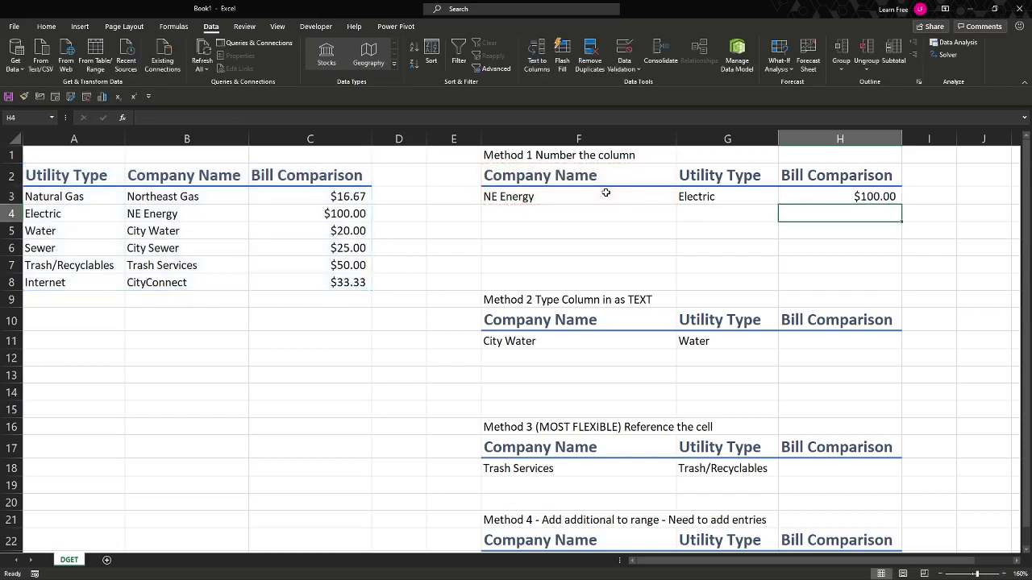
- Check the Method 1 result against the NE Energy row of the source table and review the formula in H3
click(348, 210)
click(240, 212)
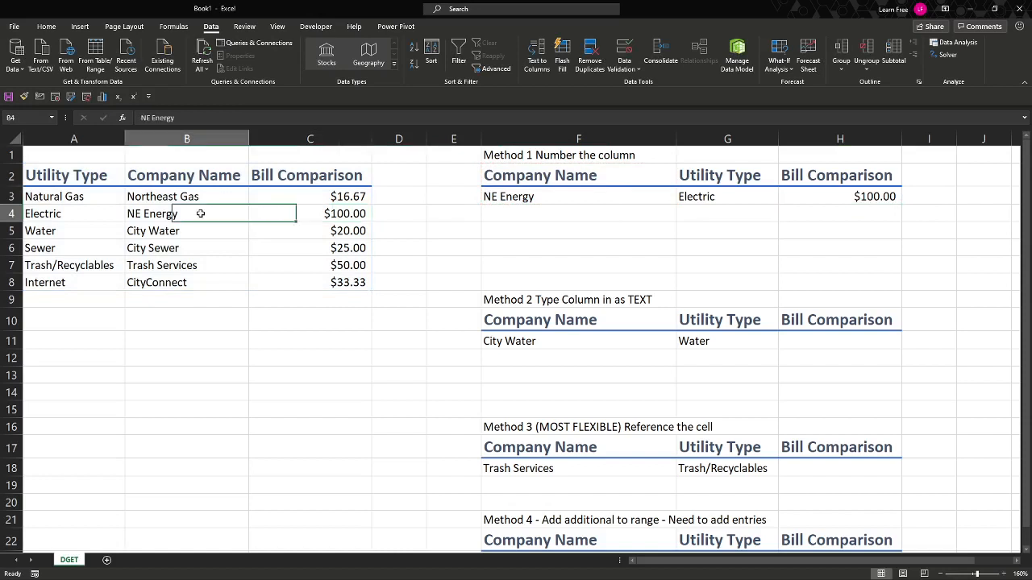
click(115, 208)
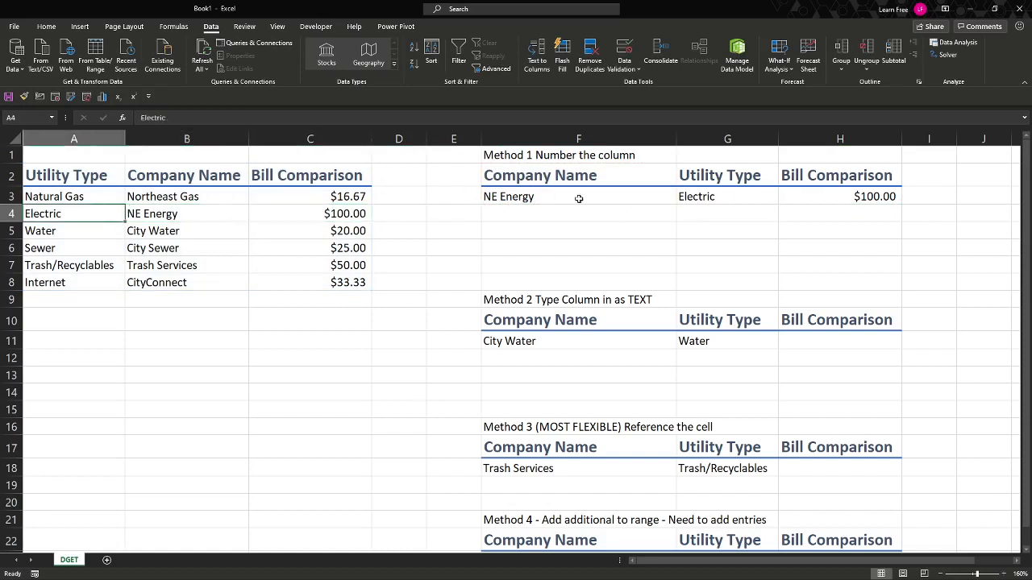
click(816, 212)
click(814, 201)
double_click(806, 202)
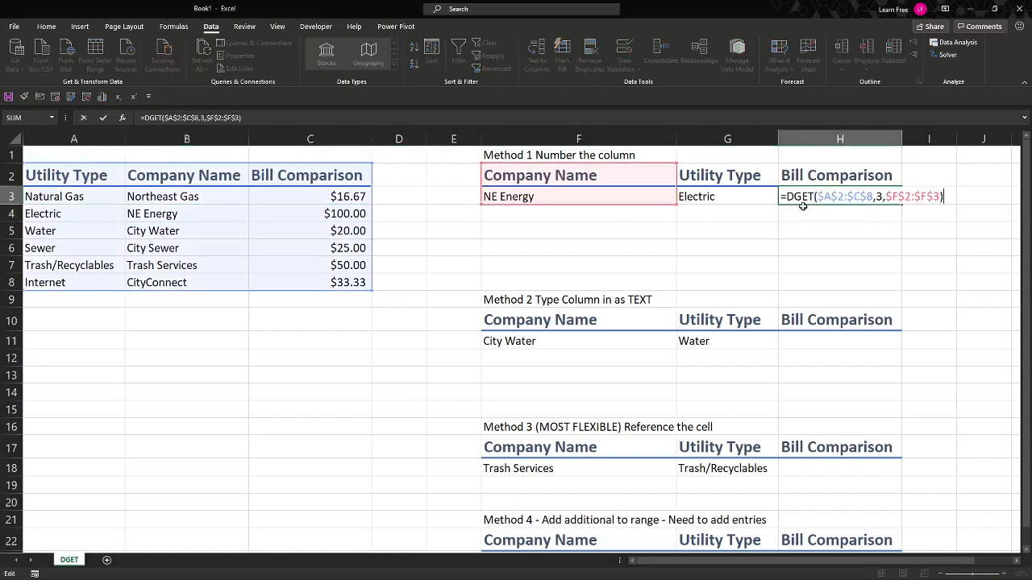
key(ctrl+Return)
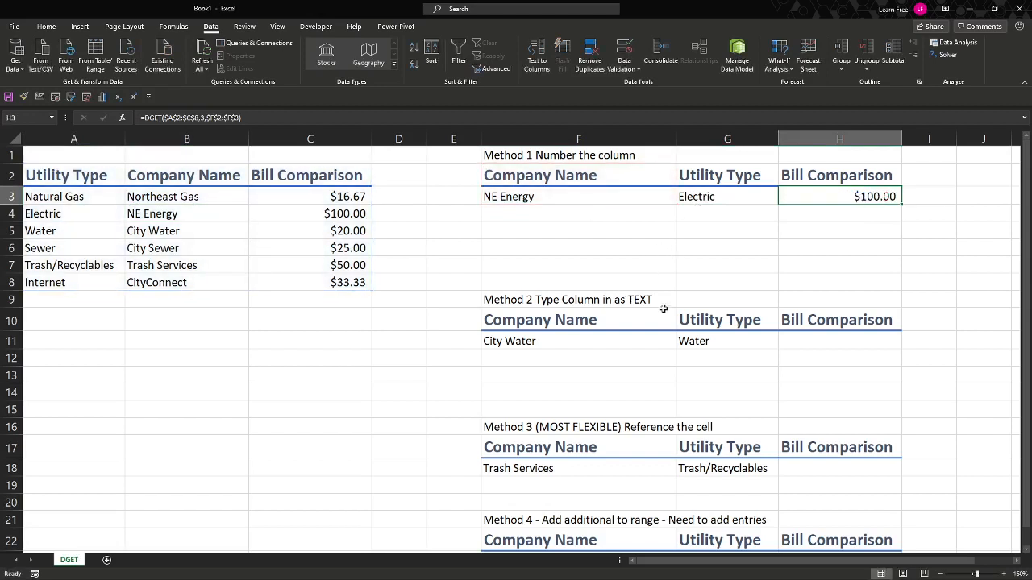
- Inspect the DGET formula behind the Method 2 Utility Type cell G11
click(635, 320)
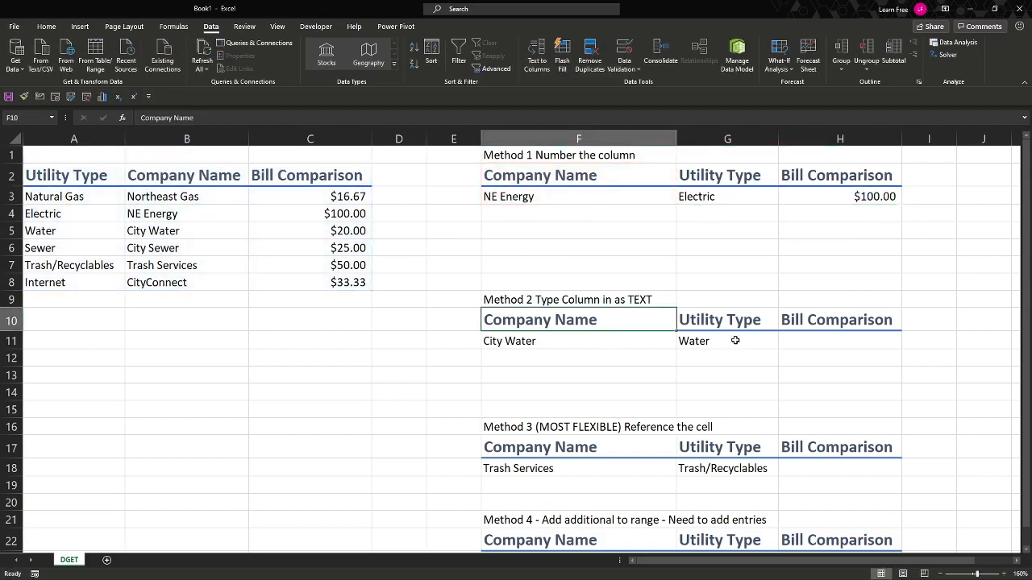
click(824, 344)
click(741, 339)
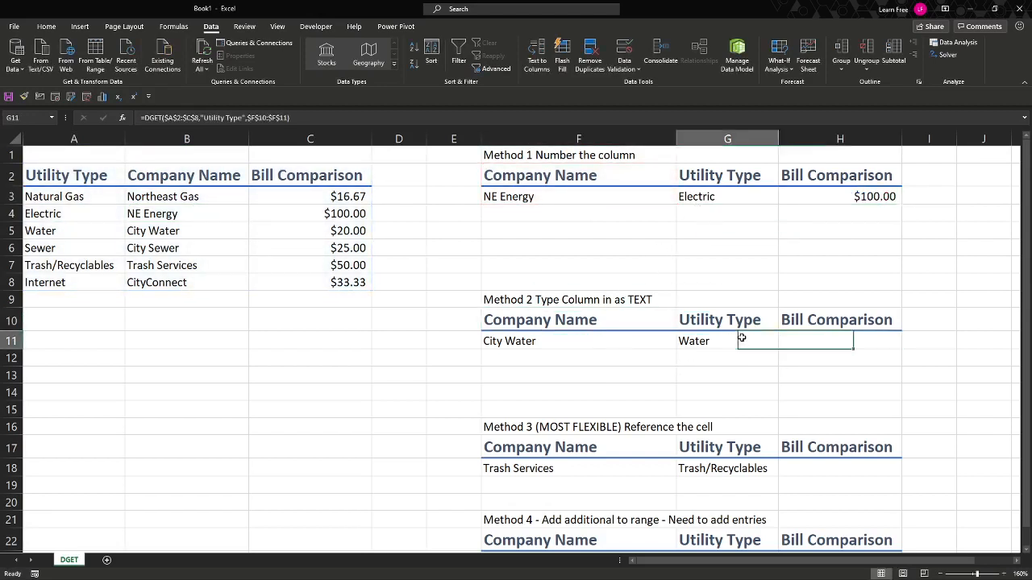
double_click(767, 341)
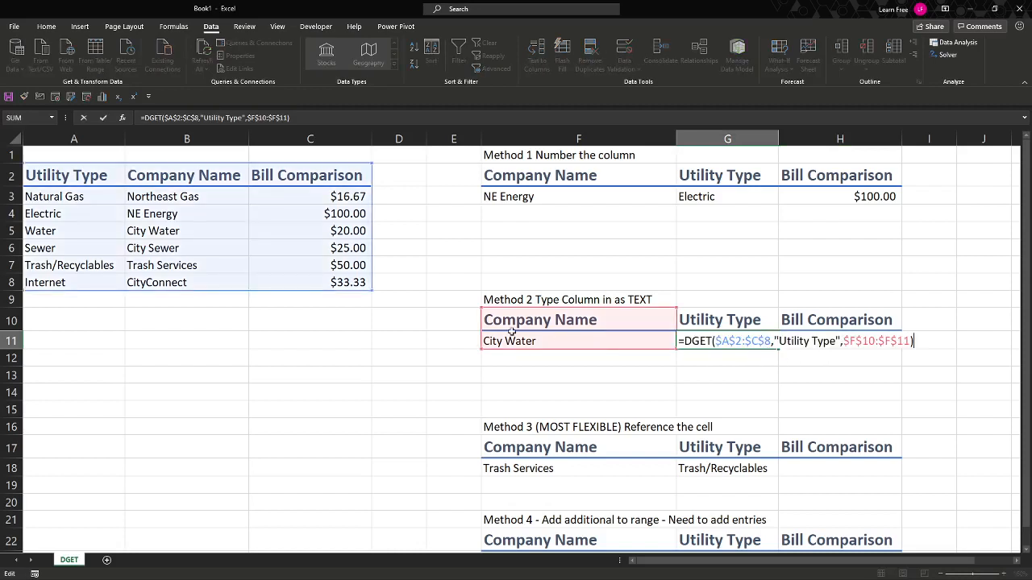
- Enter =DGET($A$2:$C$8,"Bill Comparison",$F$10:$F$11) in the Method 2 Bill Comparison cell H11
click(813, 339)
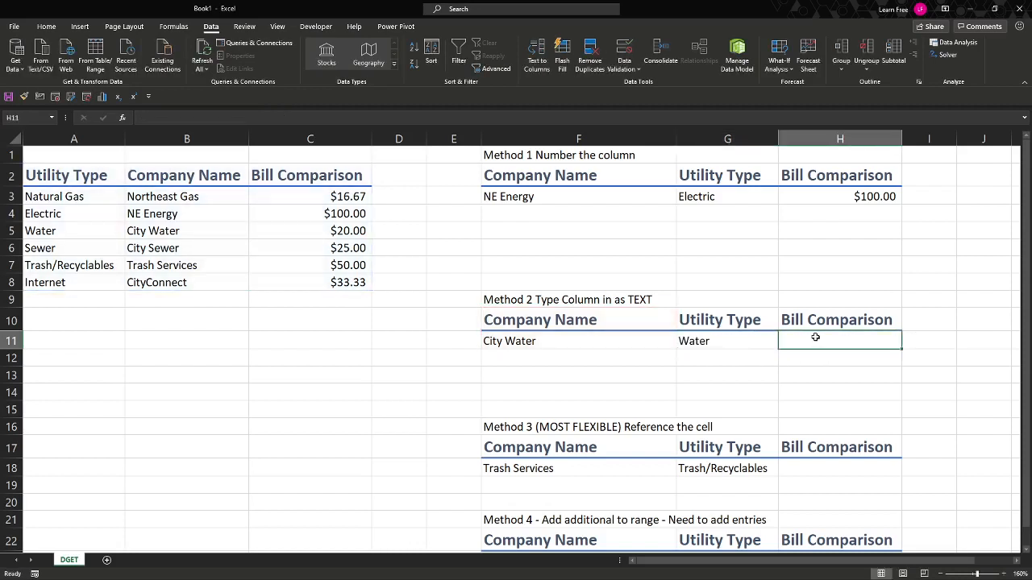
text(=dget)
key(Tab)
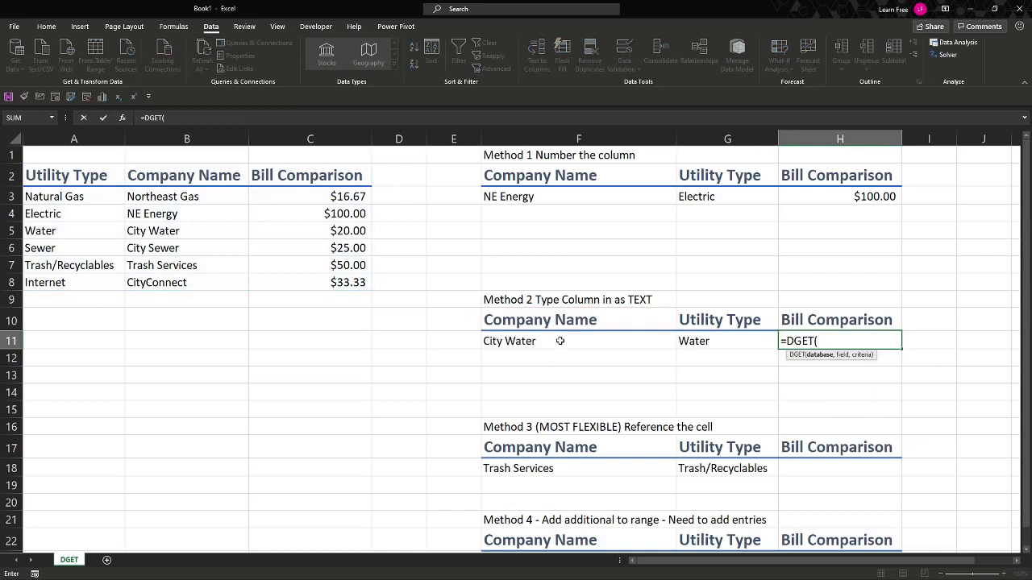
drag(82, 177, 343, 280)
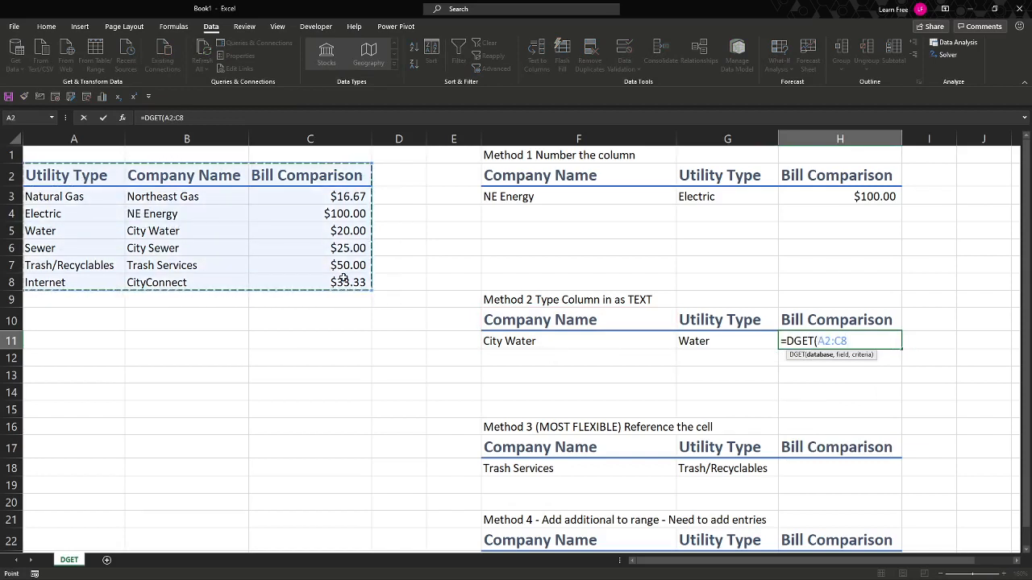
key(F4)
text(,)
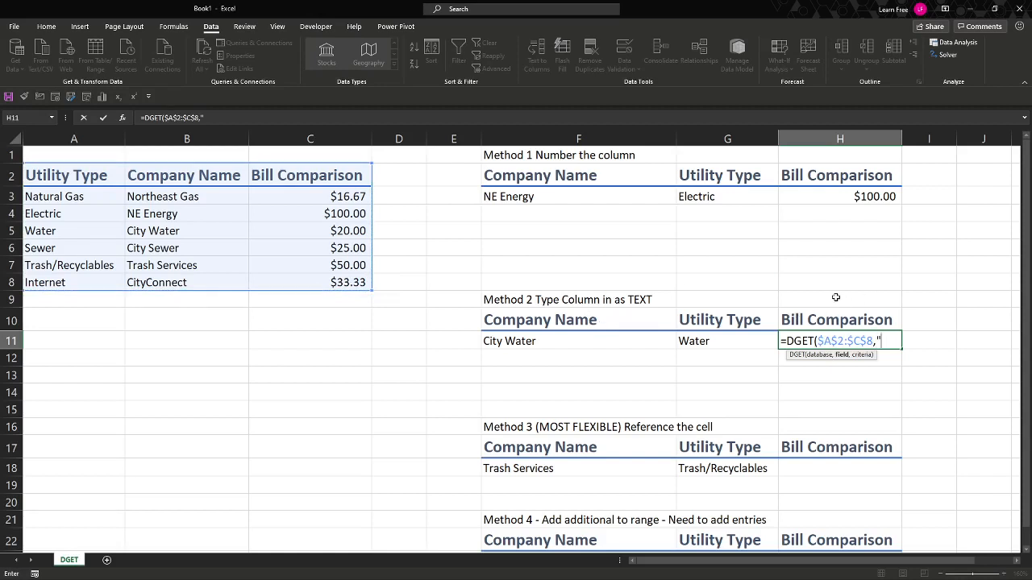
text("Bill Comparison)
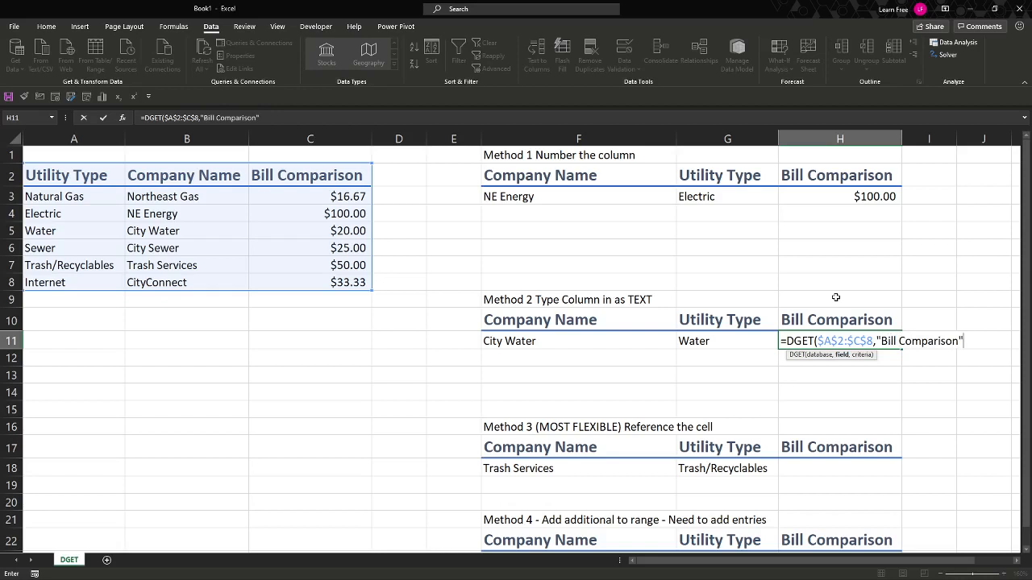
text(",)
drag(623, 318, 622, 340)
key(F4)
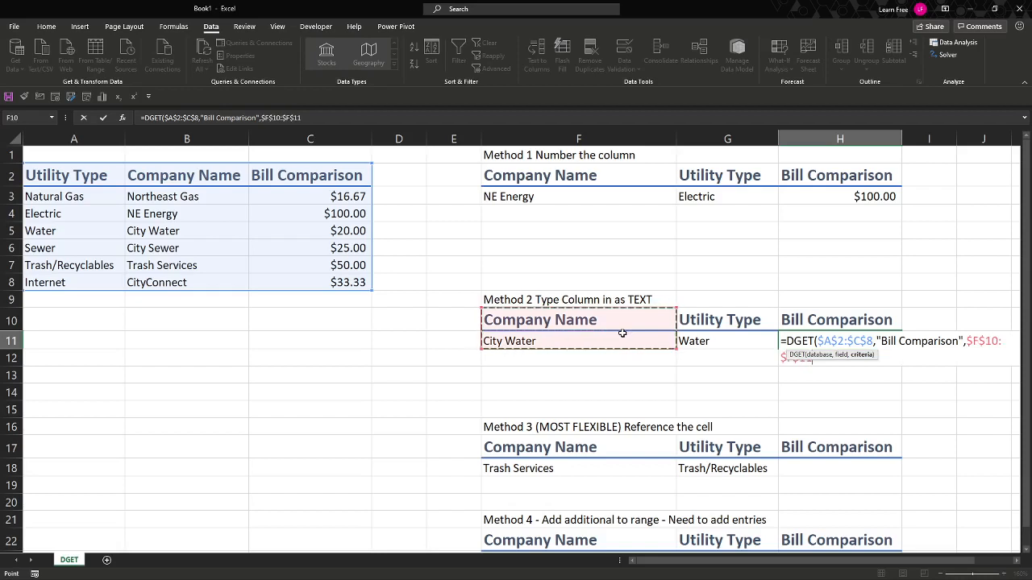
key(ctrl+Return)
key(Return)
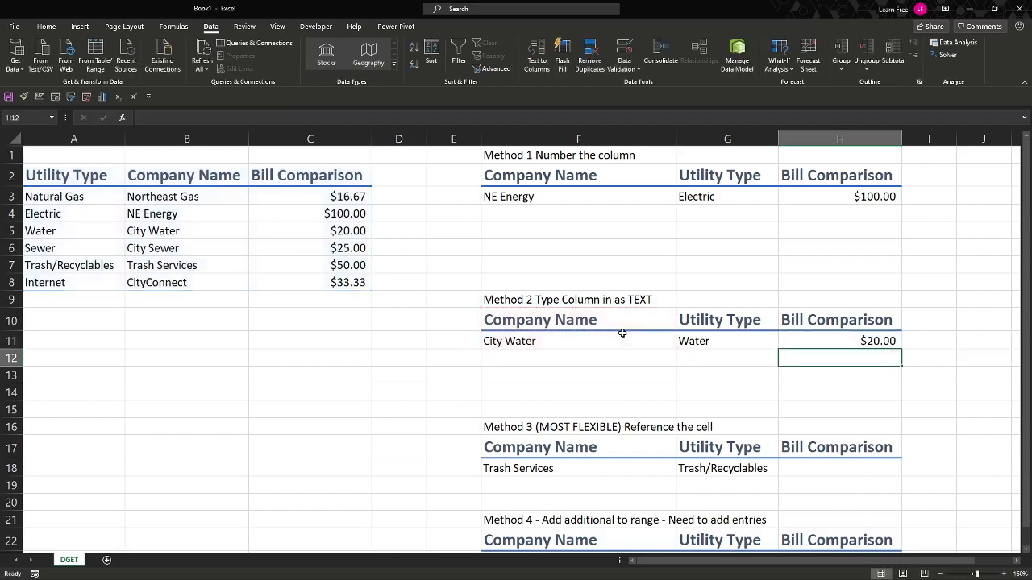
- Choose City Sewer as the company name in cell F11 of the Method 2 table
click(645, 342)
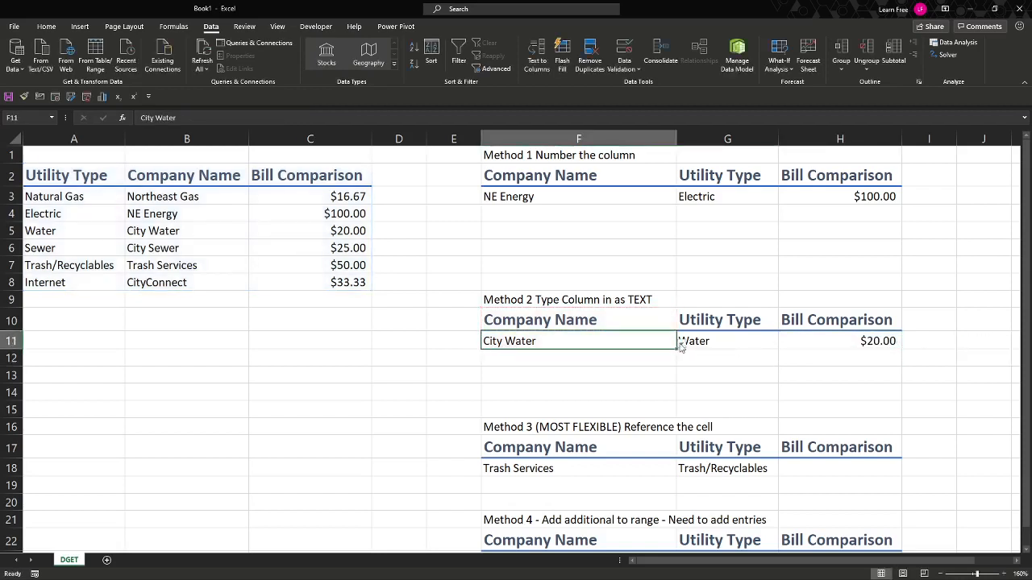
click(682, 342)
click(604, 389)
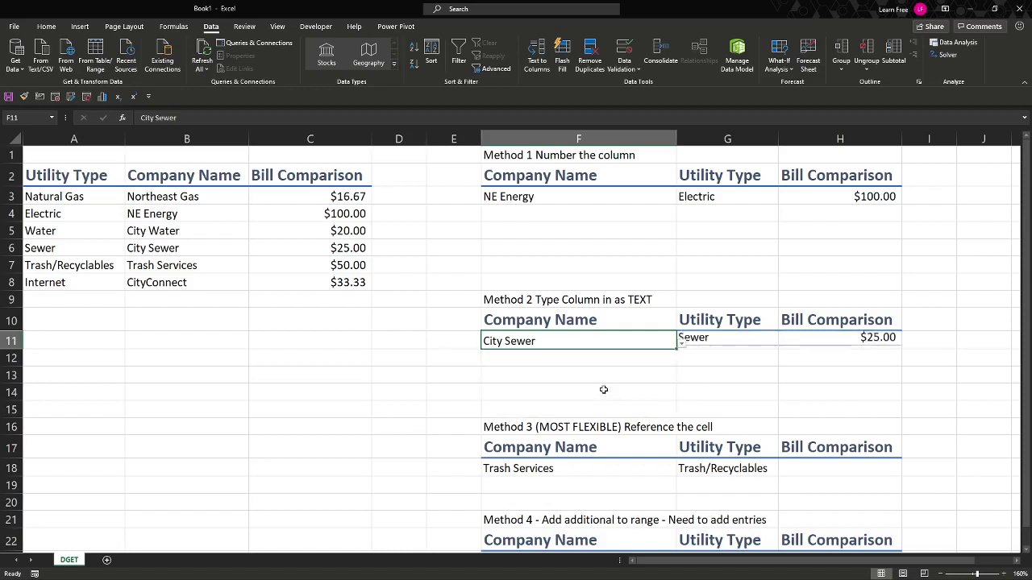
- Choose CityConnect as the company name in cell F11 of the Method 2 table
click(681, 343)
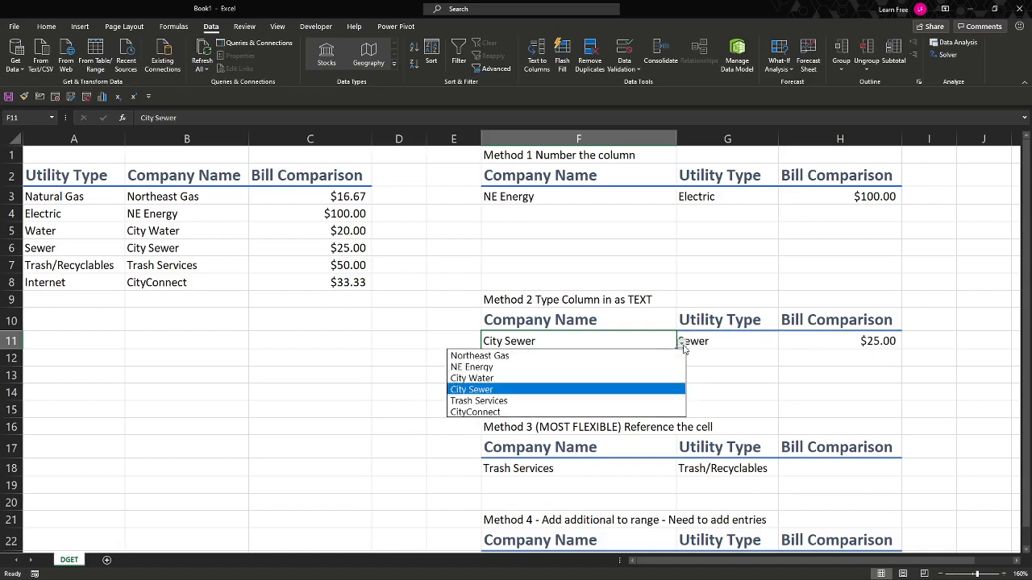
click(598, 412)
click(627, 386)
- Inspect the DGET formula behind the Method 3 Utility Type cell G18 without changing it
scroll(627, 386, down, 1)
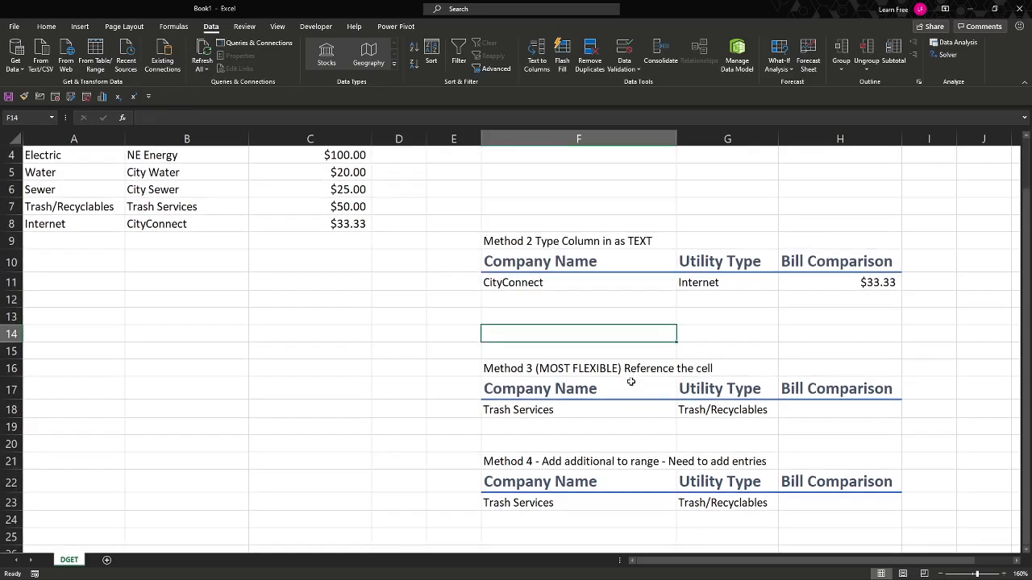
click(626, 404)
click(719, 407)
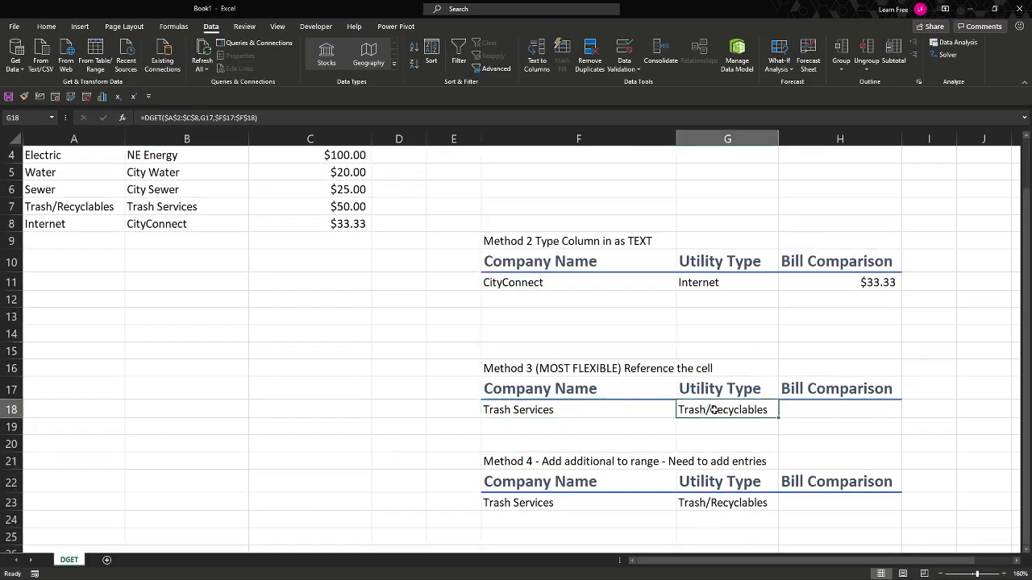
double_click(714, 410)
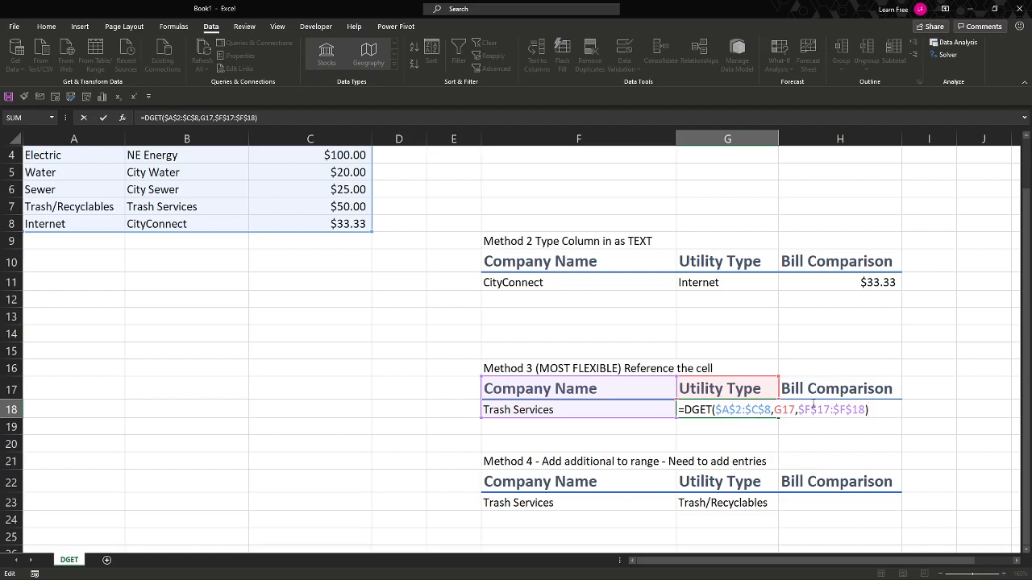
key(Escape)
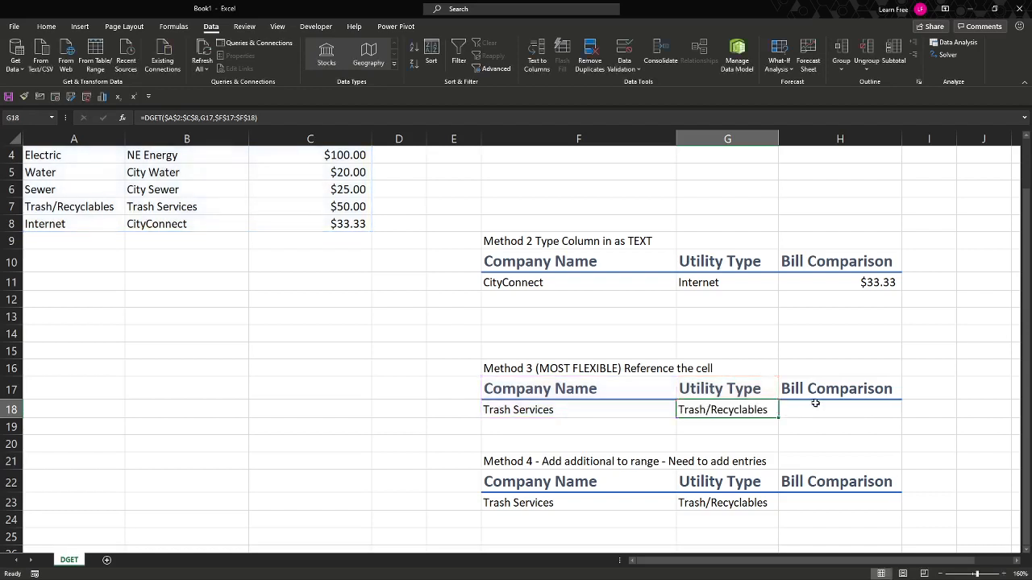
- Enter =DGET($A$2:$C$8,H17,$F$17:$F$18) in the Method 3 Bill Comparison cell H18
click(816, 412)
text(=dget)
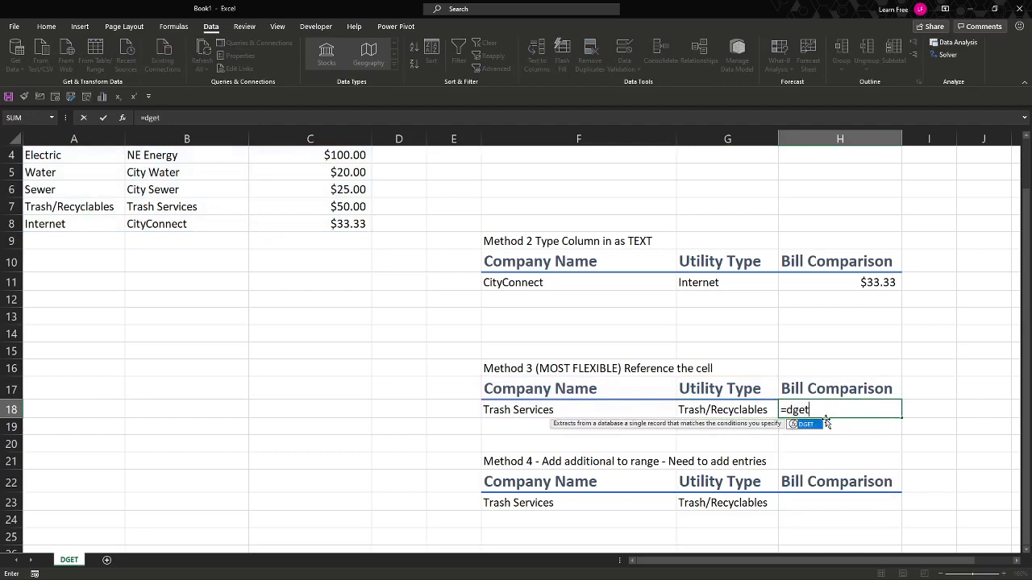
key(Tab)
scroll(283, 261, up, 1)
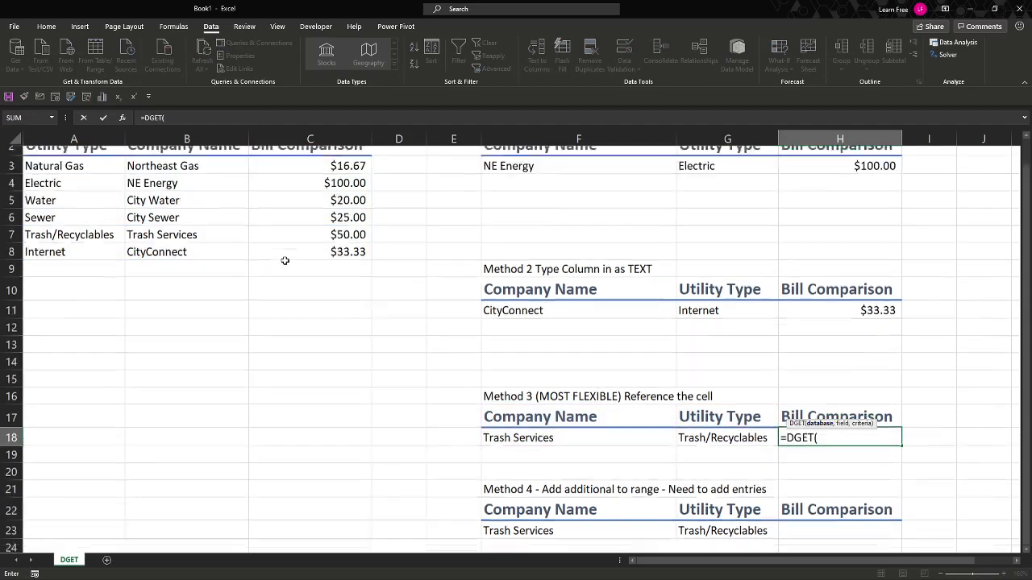
drag(95, 177, 324, 293)
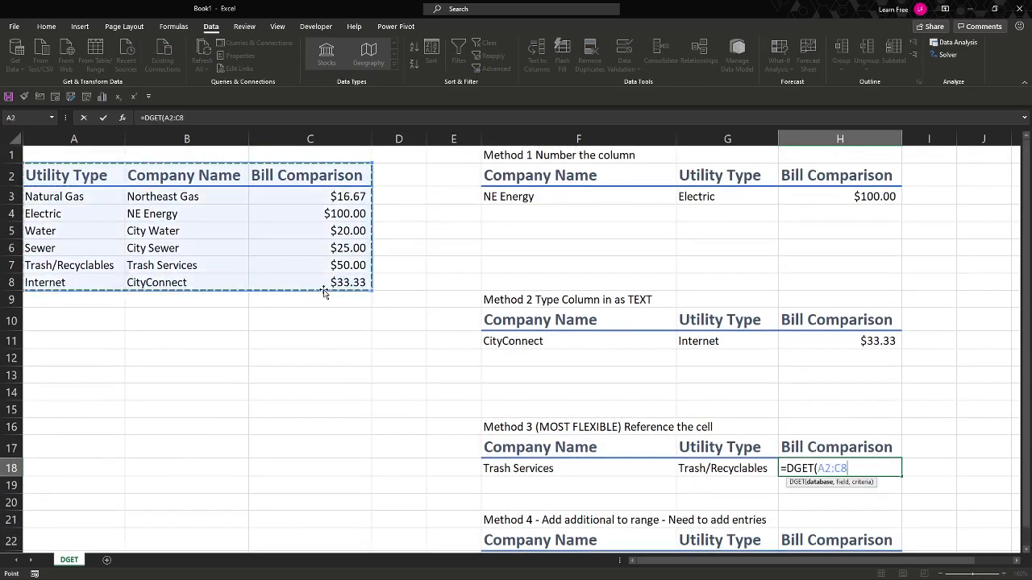
key(F4)
text(,)
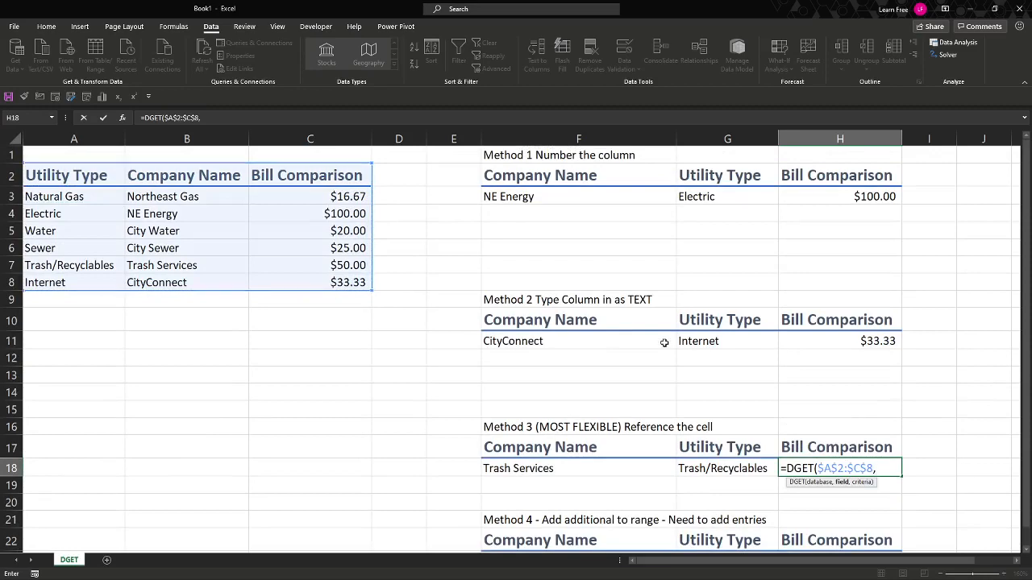
scroll(790, 427, down, 1)
click(811, 390)
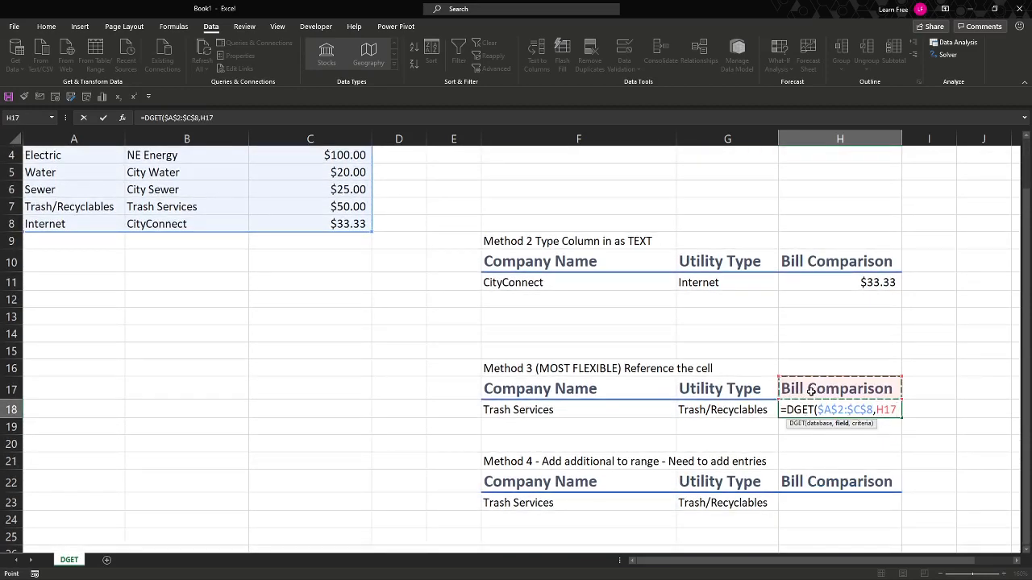
text(,)
drag(601, 392, 599, 410)
key(F4)
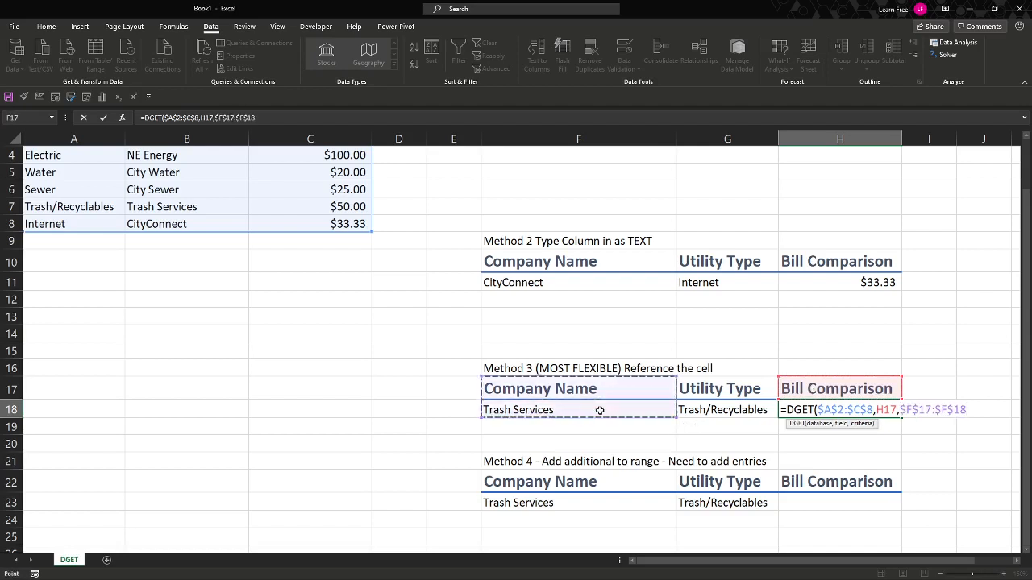
key(Return)
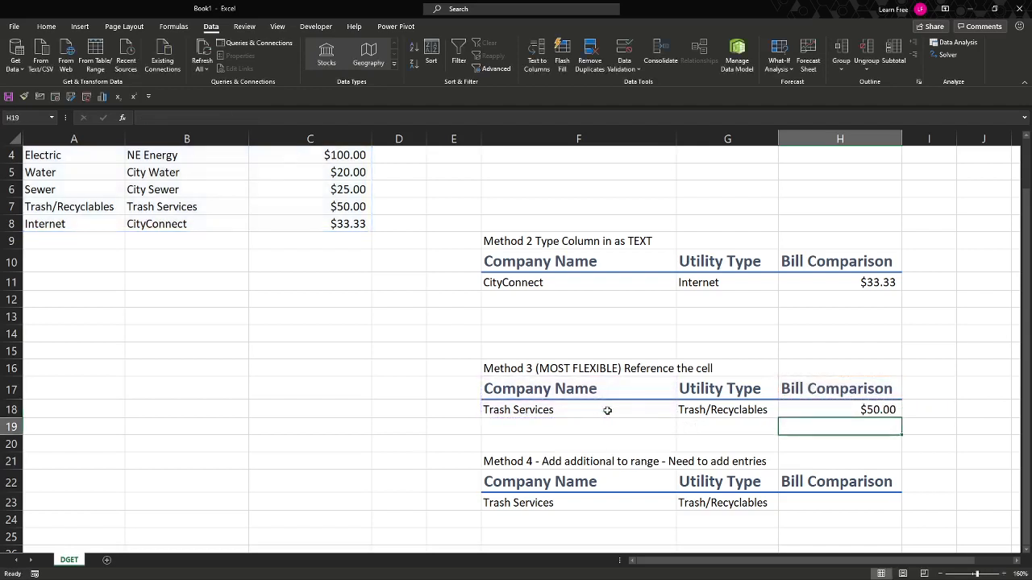
- Test the Method 3 lookup by choosing City Water and finally NE Energy as the company name in F18
click(607, 410)
click(681, 412)
click(578, 446)
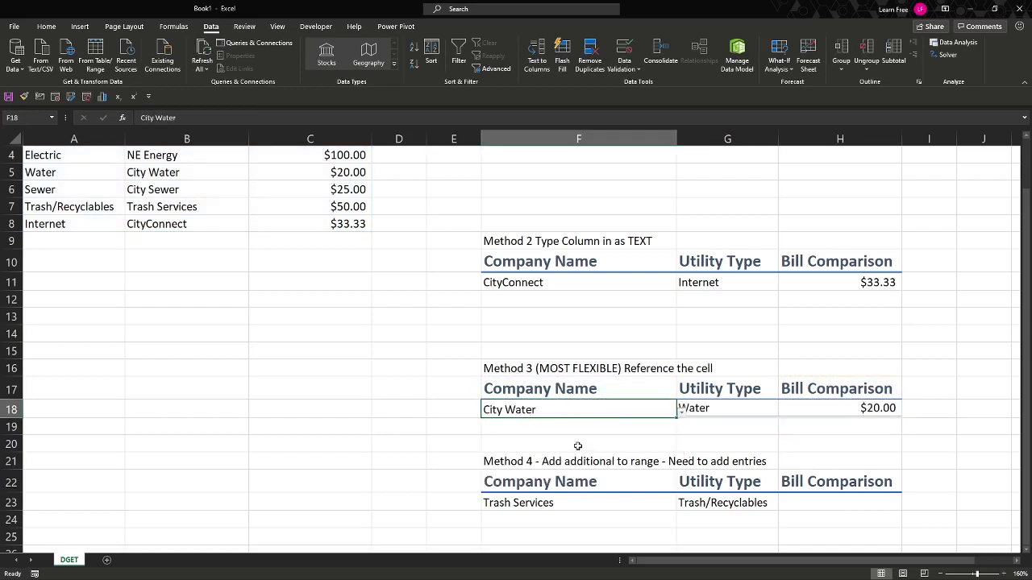
click(682, 412)
click(682, 433)
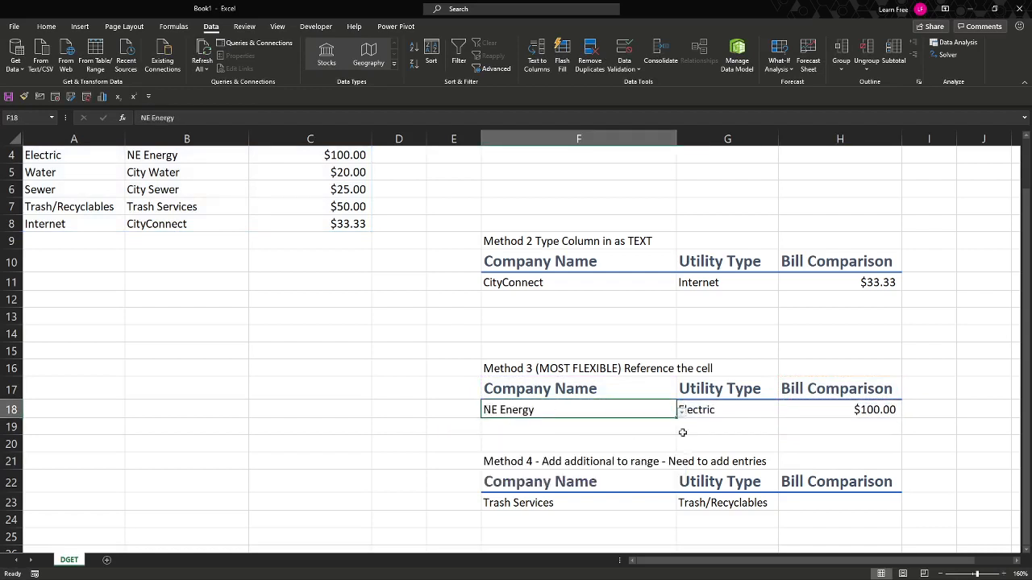
- Review the Method 4 heading and the source table, and inspect the DGET formula behind Utility Type cell G23
scroll(682, 433, down, 2)
click(638, 403)
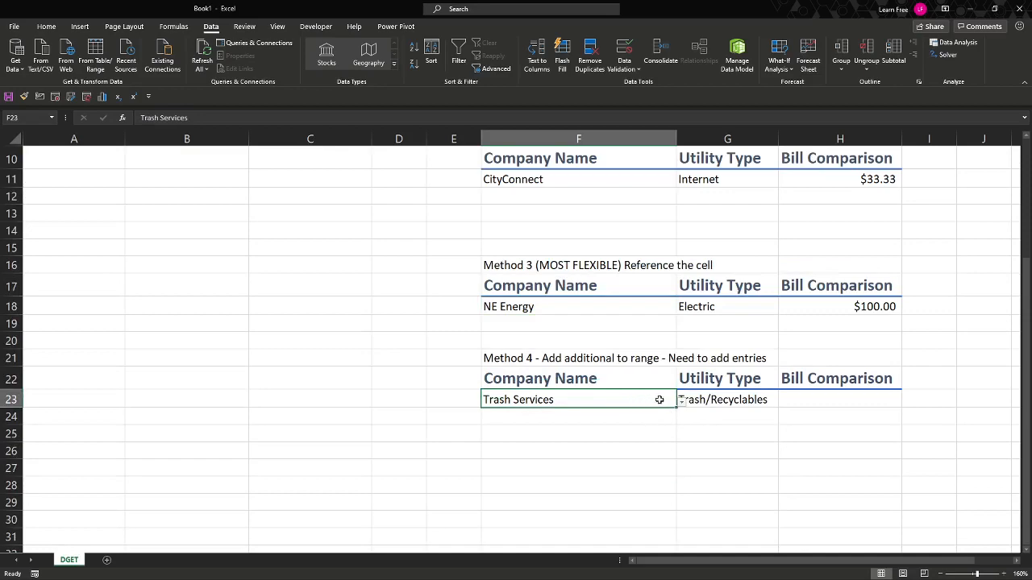
click(651, 363)
click(691, 363)
click(628, 366)
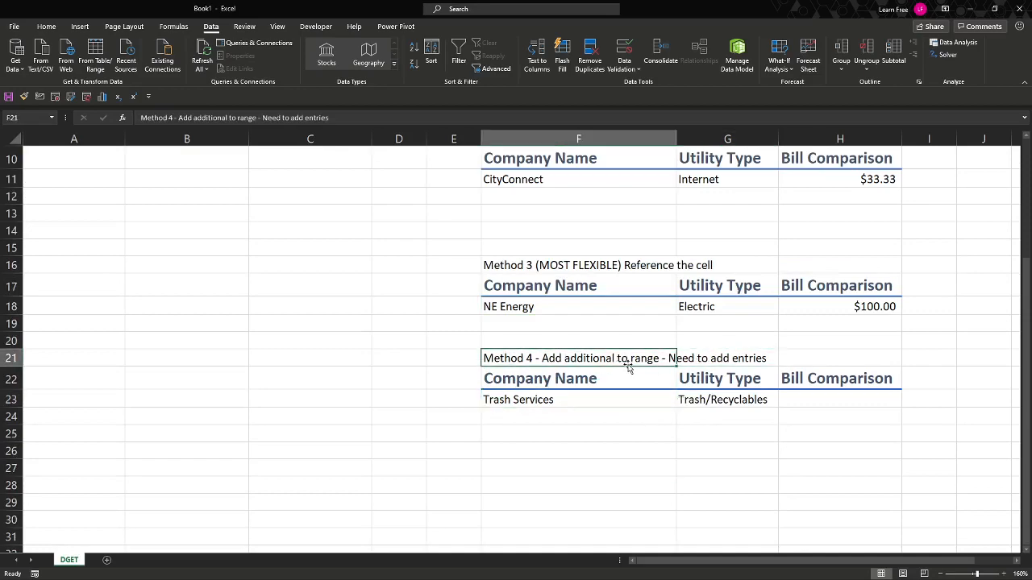
scroll(612, 375, up, 3)
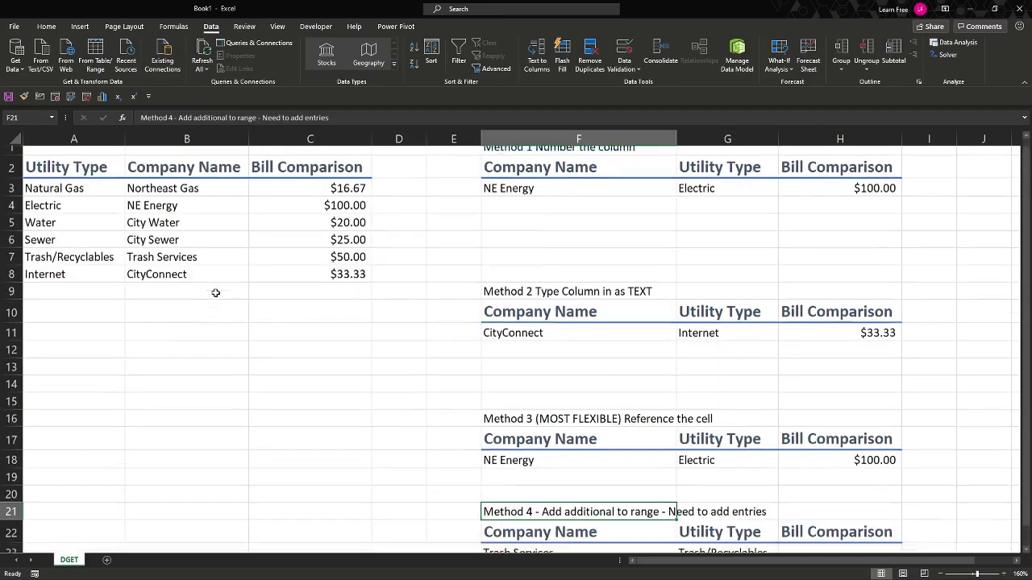
scroll(218, 293, down, 1)
click(609, 505)
click(740, 502)
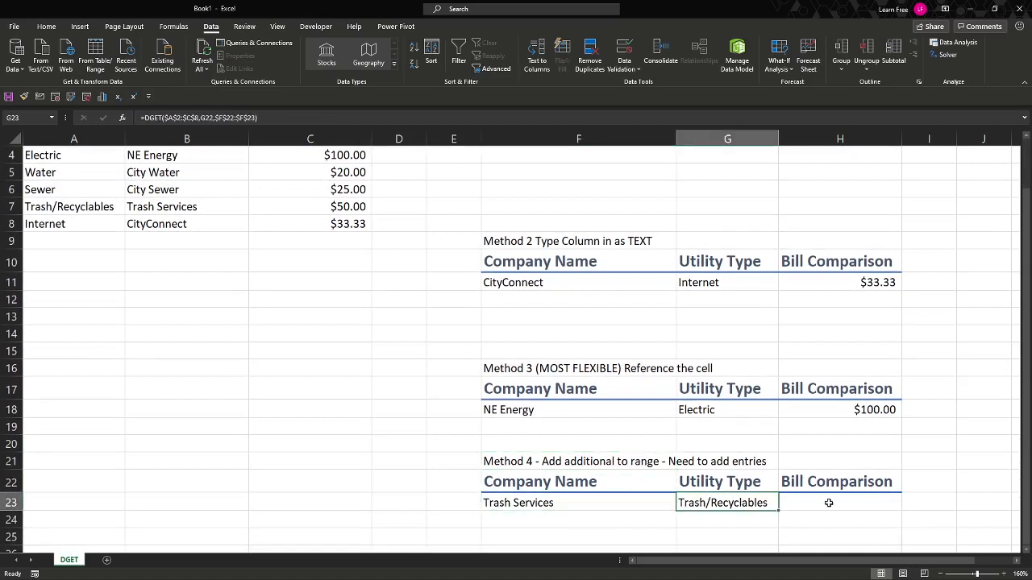
key(F2)
key(Escape)
- Enter =DGET($A$2:$C$20,H22,$F$22:$F$23) in the Method 4 Bill Comparison cell H23, extending the database range to row 20
click(851, 506)
text(=)
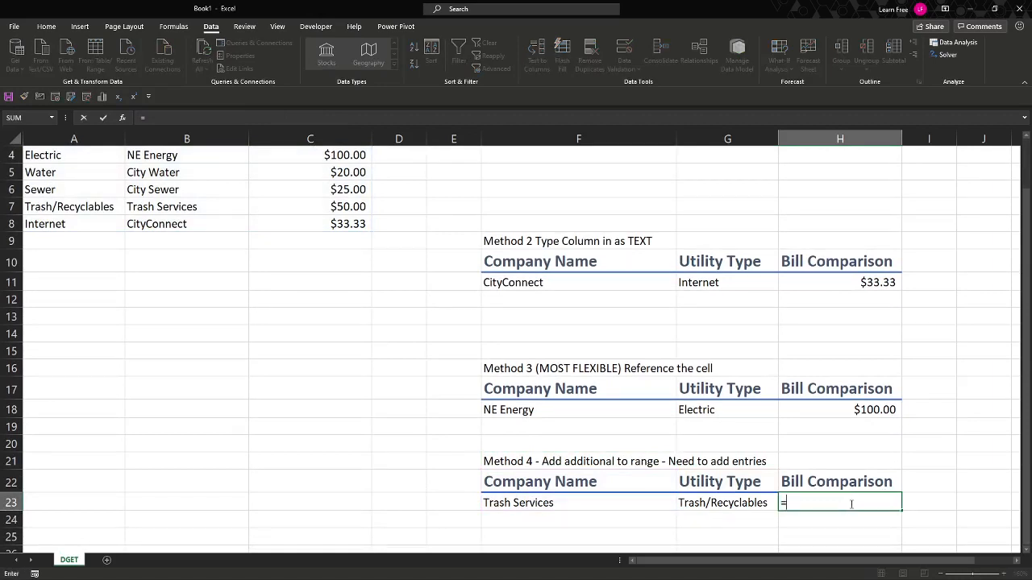
text(dg)
key(Tab)
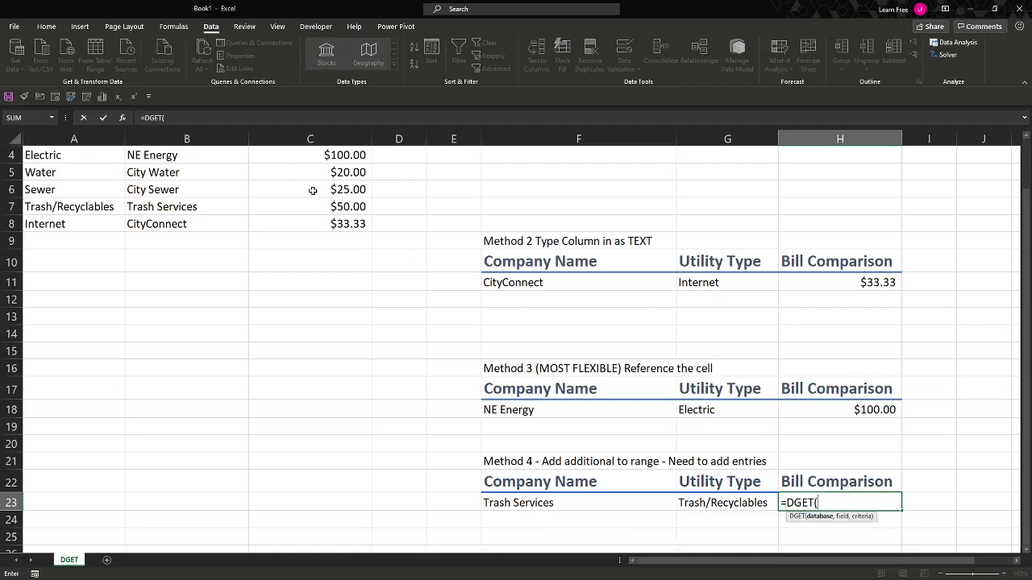
scroll(184, 230, up, 1)
drag(80, 177, 323, 505)
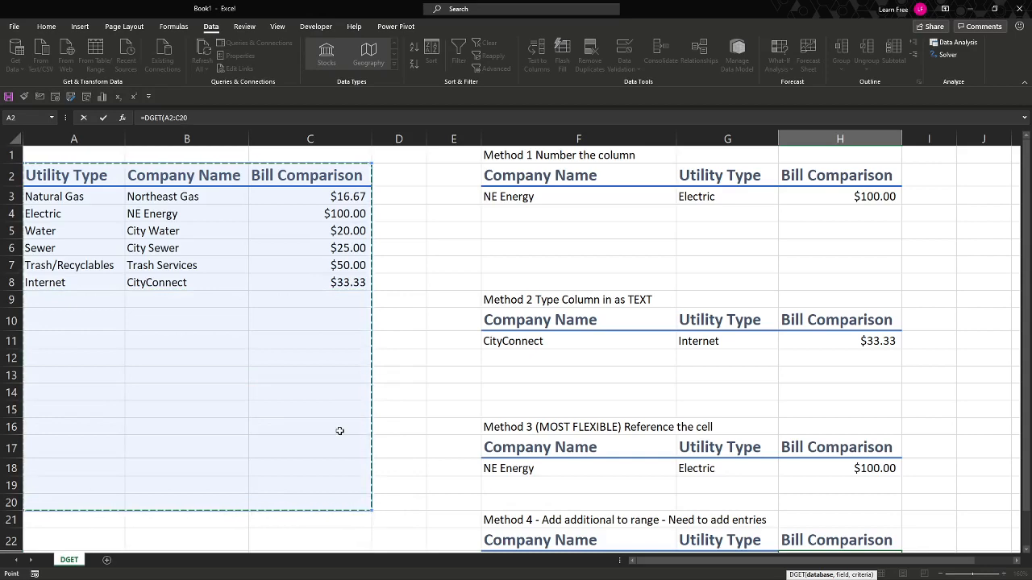
key(F4)
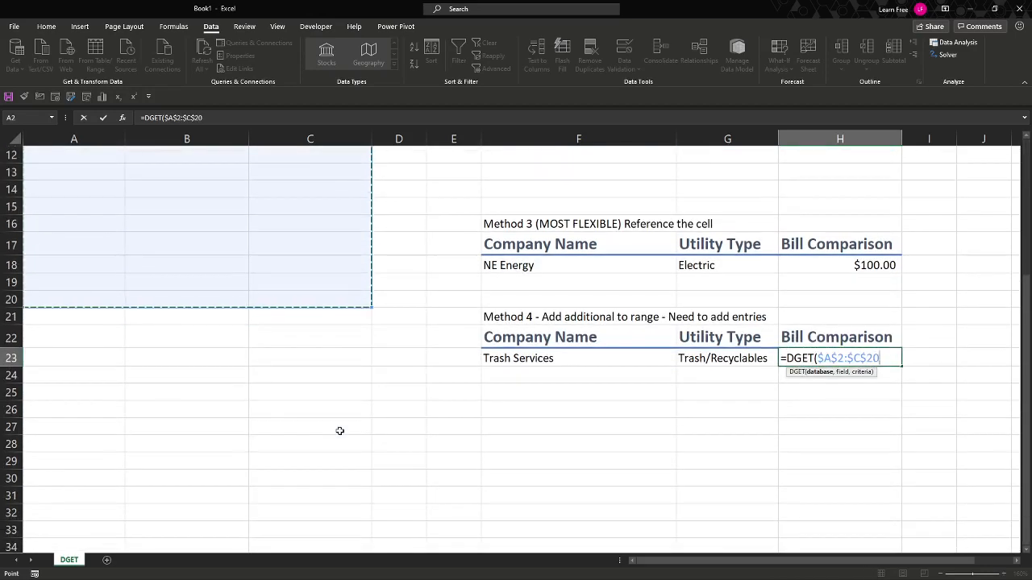
text(,)
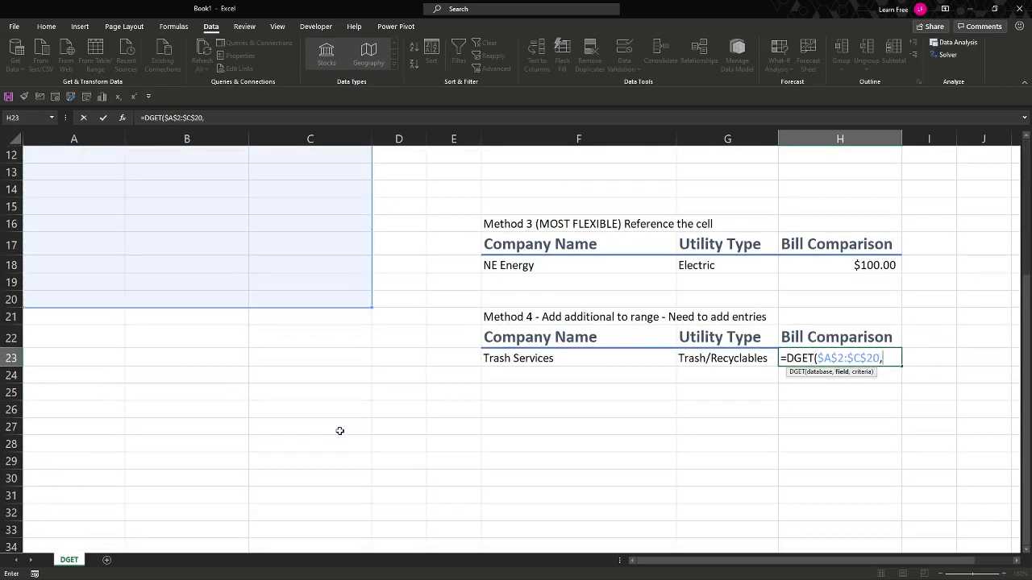
click(835, 339)
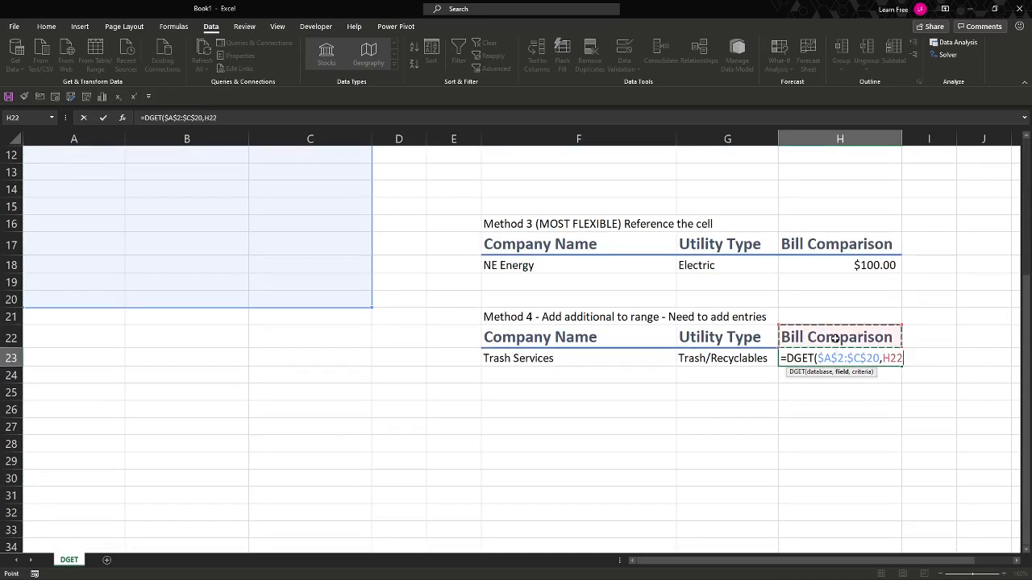
text(,)
drag(648, 339, 645, 358)
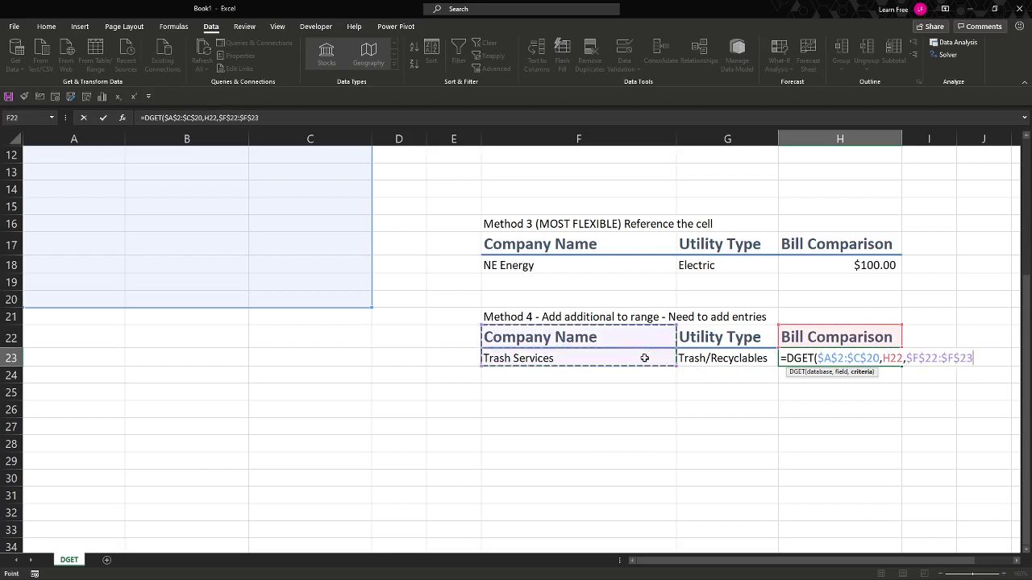
key(Return)
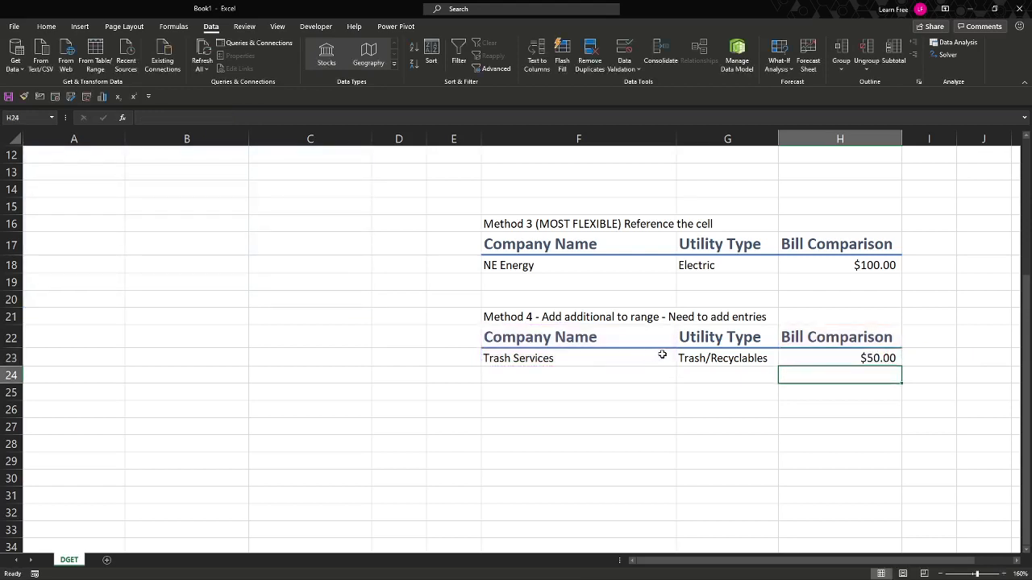
- Add a source table entry in row 9 with utility type "Protection Money" in quotes and company name Organized Protection
scroll(311, 288, up, 4)
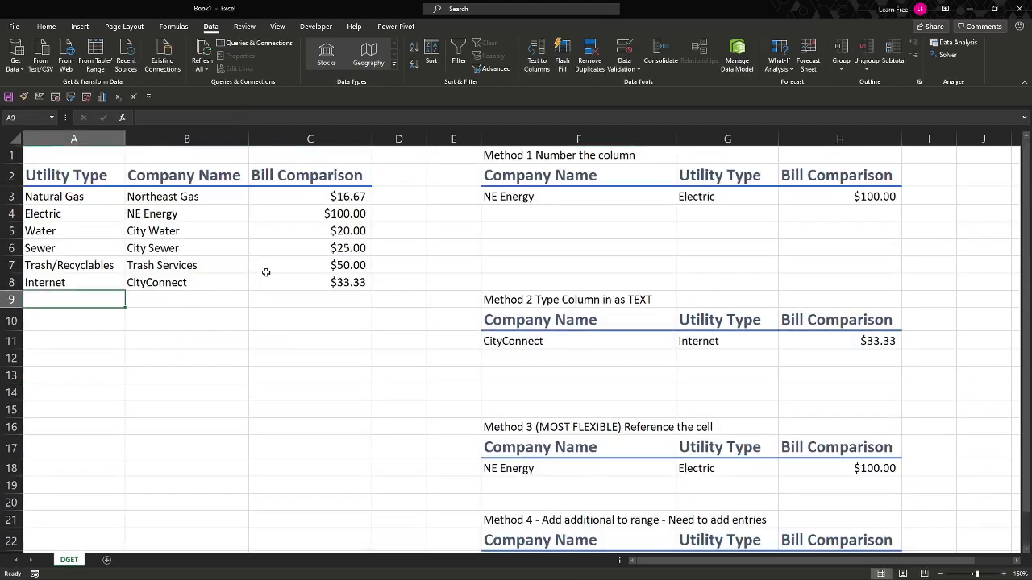
text("Protect)
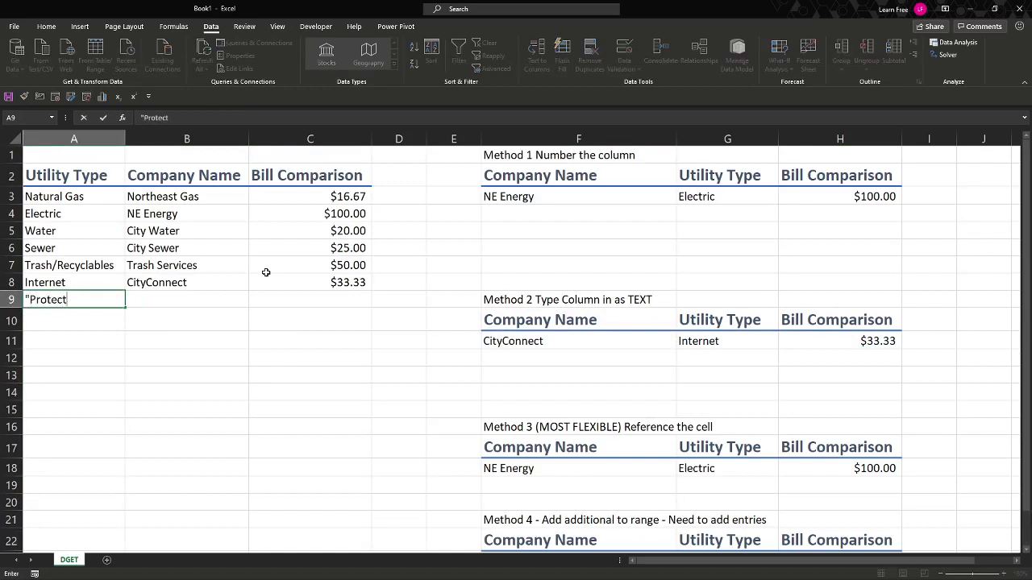
text(ion Money)
key(Tab)
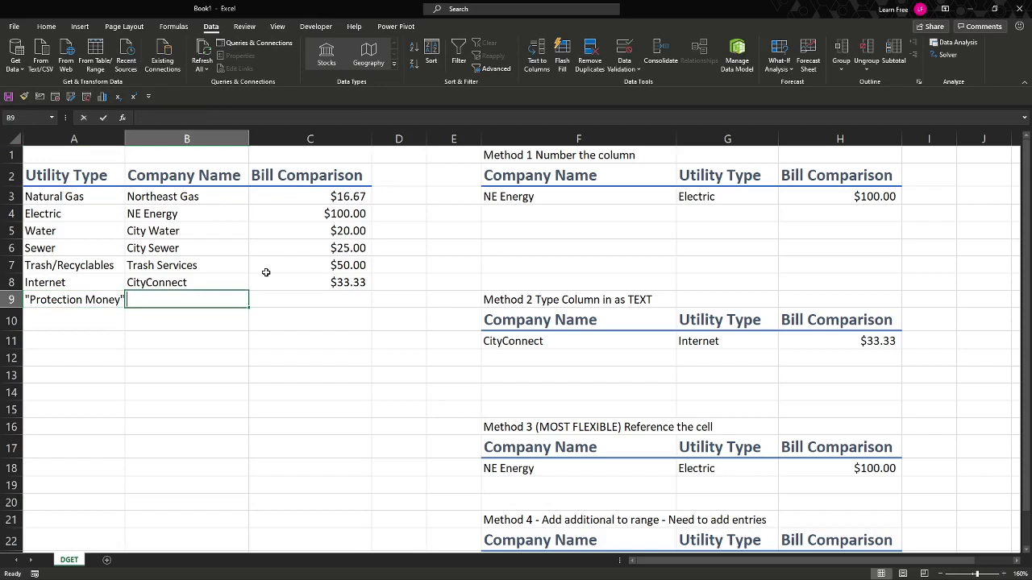
text(Organized)
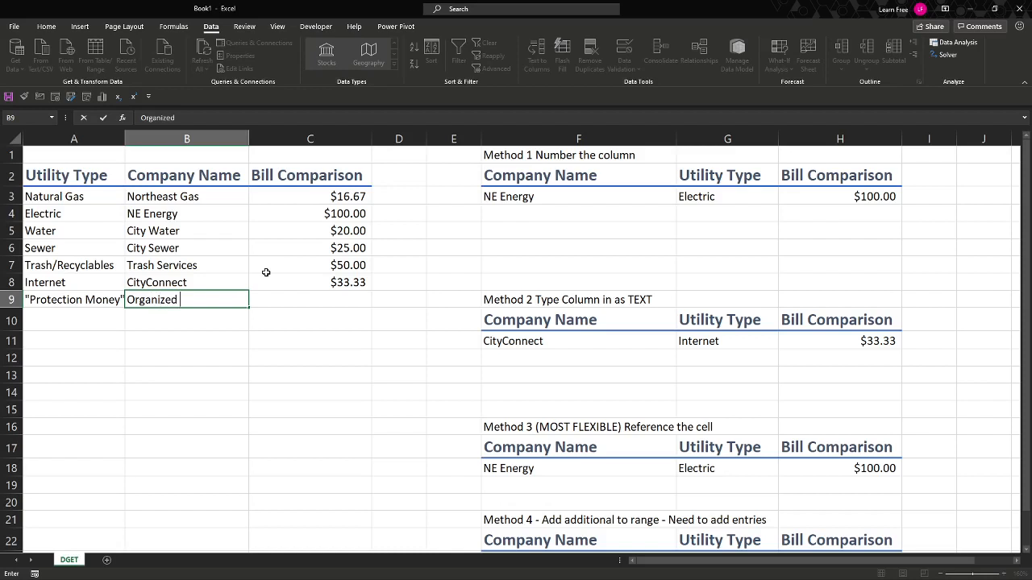
text( Protection)
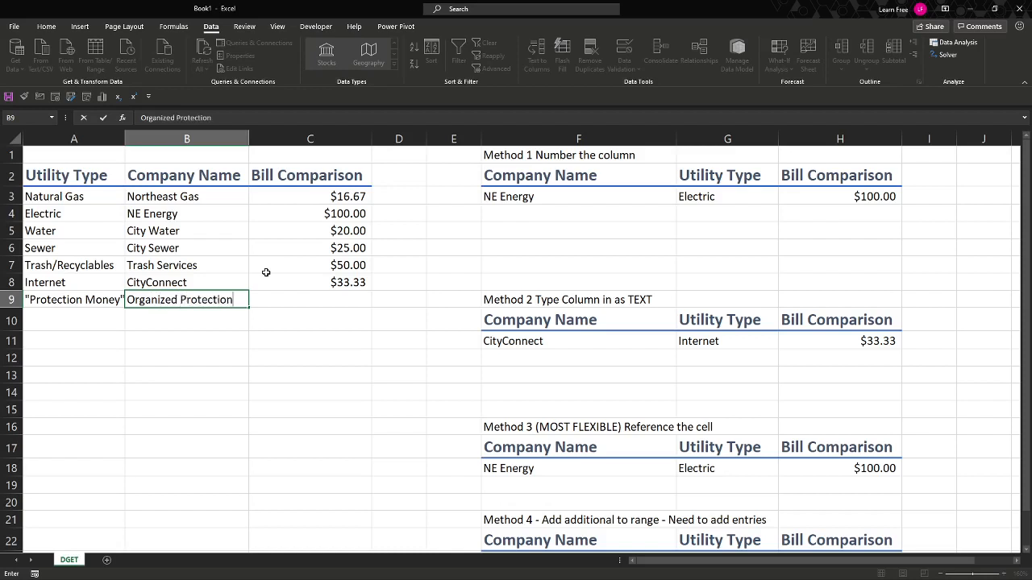
key(Return)
- Enter 1000 as the Bill Comparison amount for Organized Protection in cell C9
key(Up)
key(Right)
key(Right)
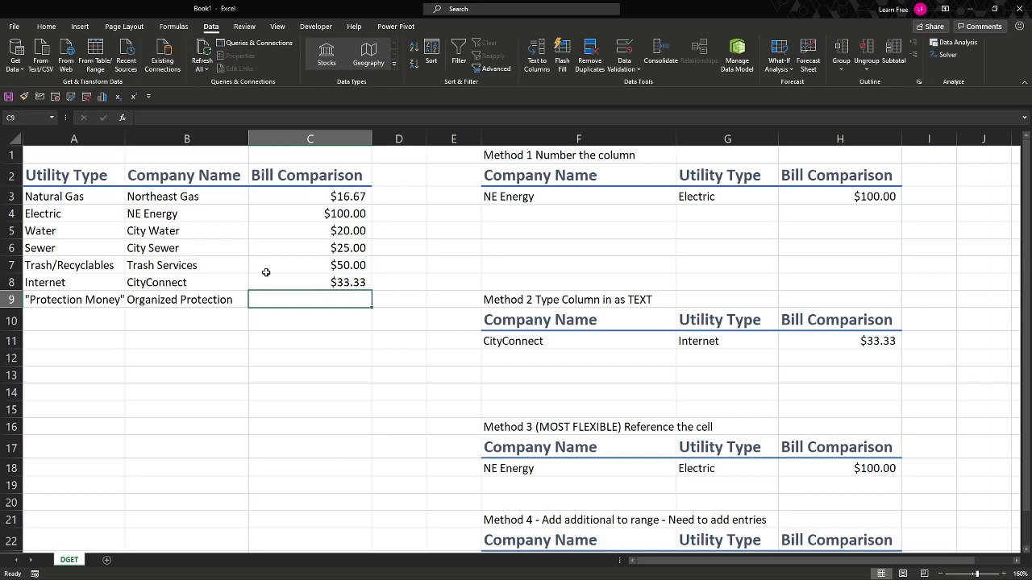
text(1000)
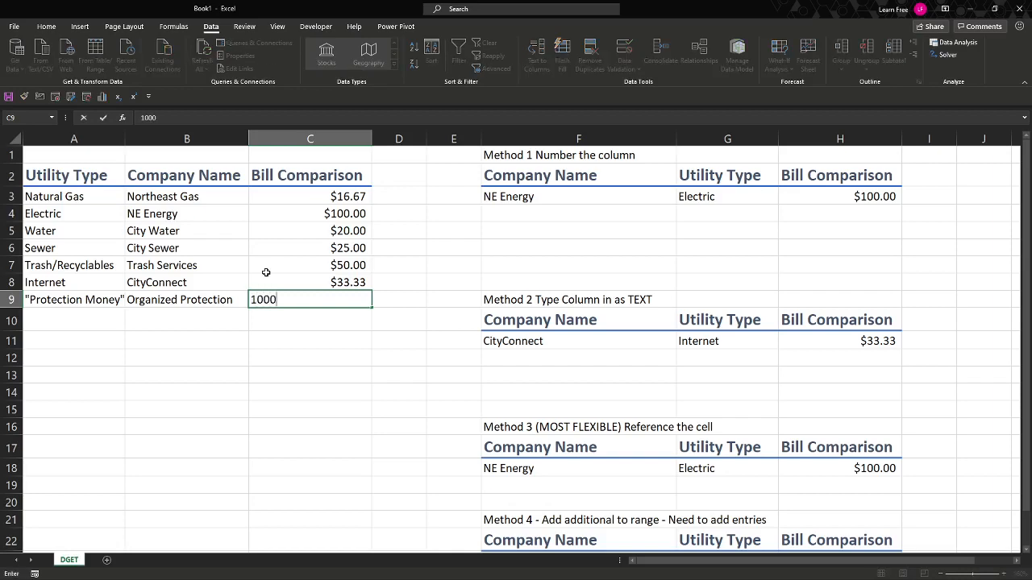
key(Return)
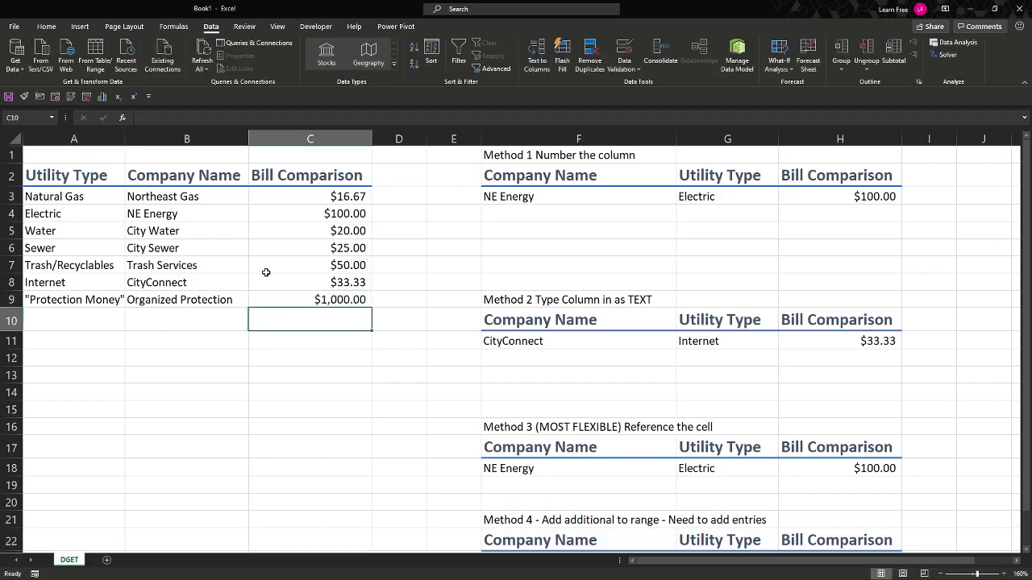
scroll(260, 273, down, 3)
scroll(359, 317, up, 2)
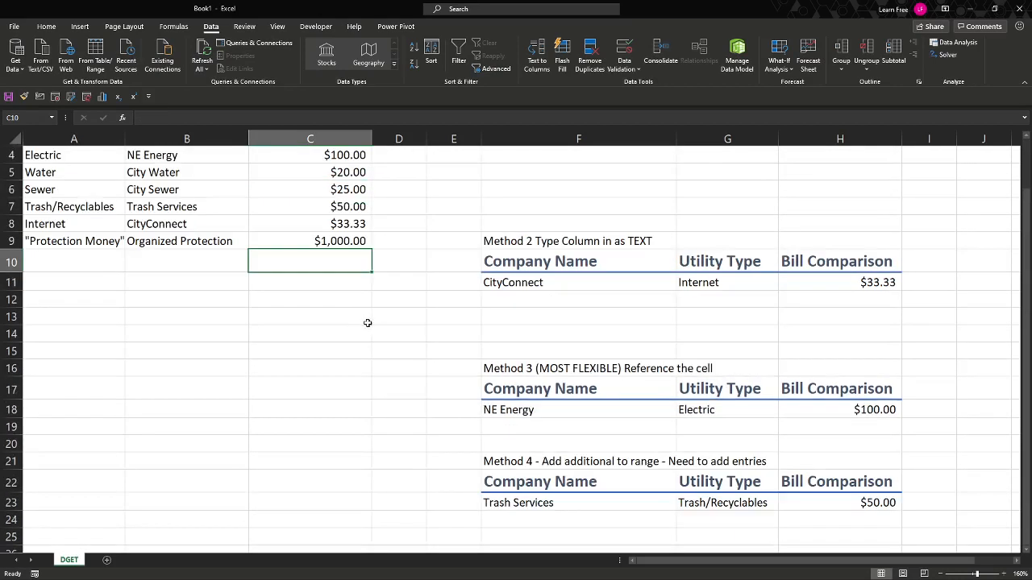
- Check the Method 4 company list in F23 and extend its data validation source to =$B$3:$B$20
double_click(568, 502)
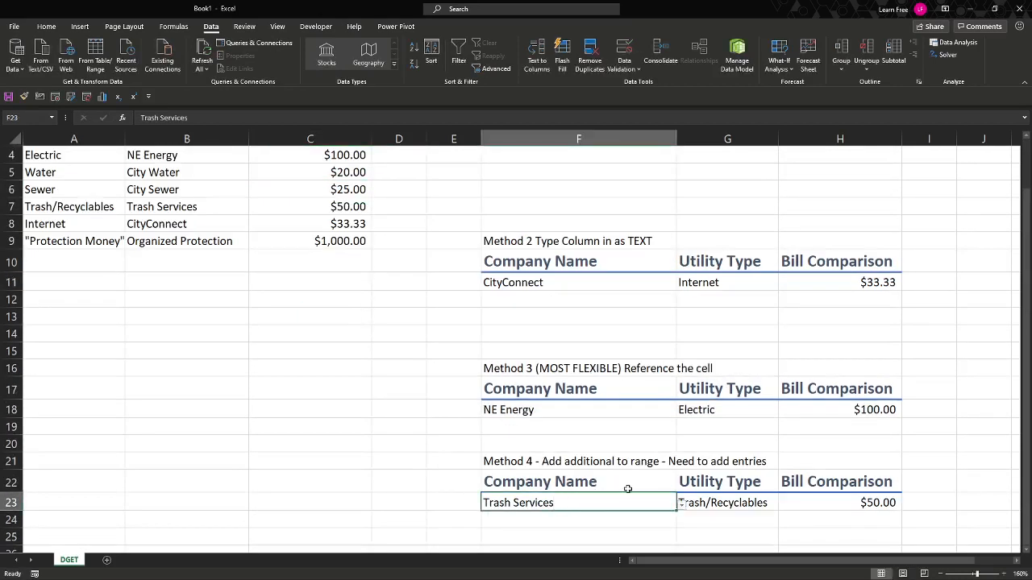
click(682, 504)
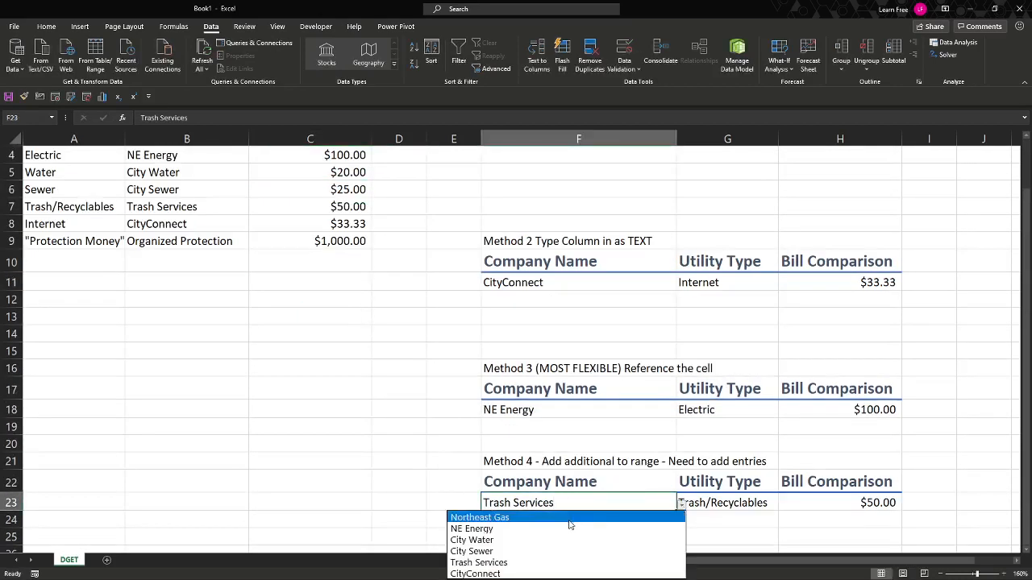
key(Escape)
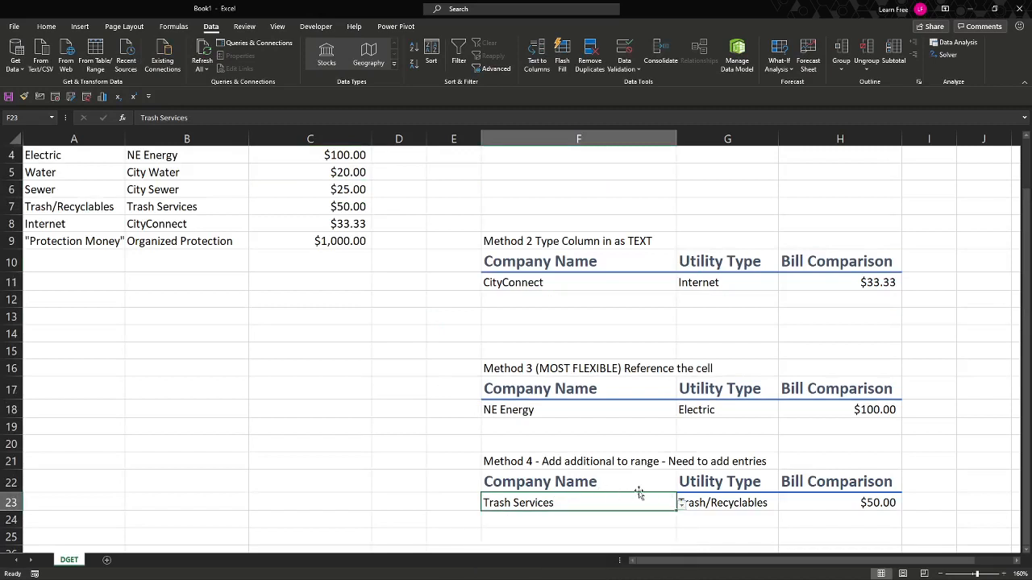
click(624, 64)
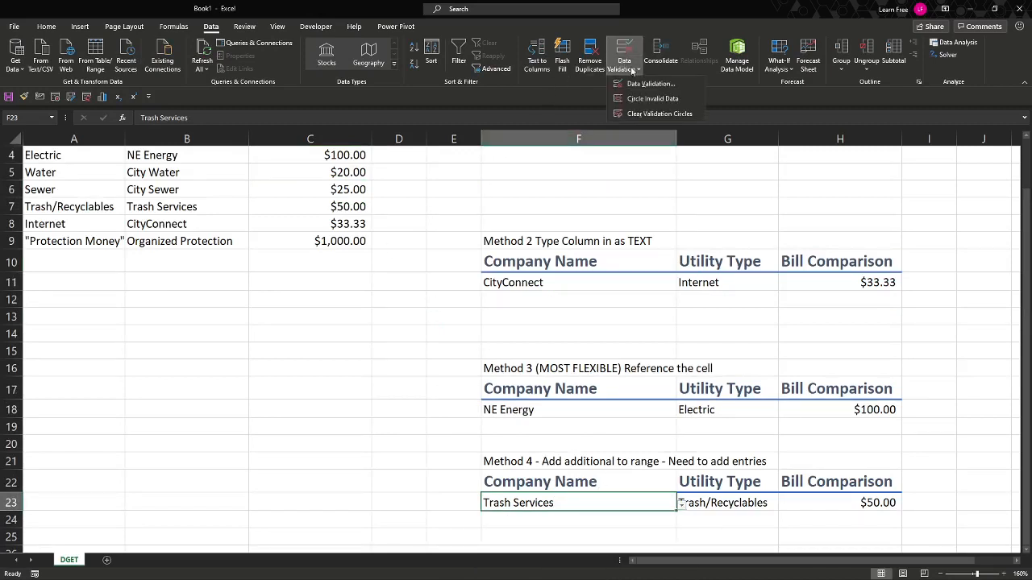
click(671, 85)
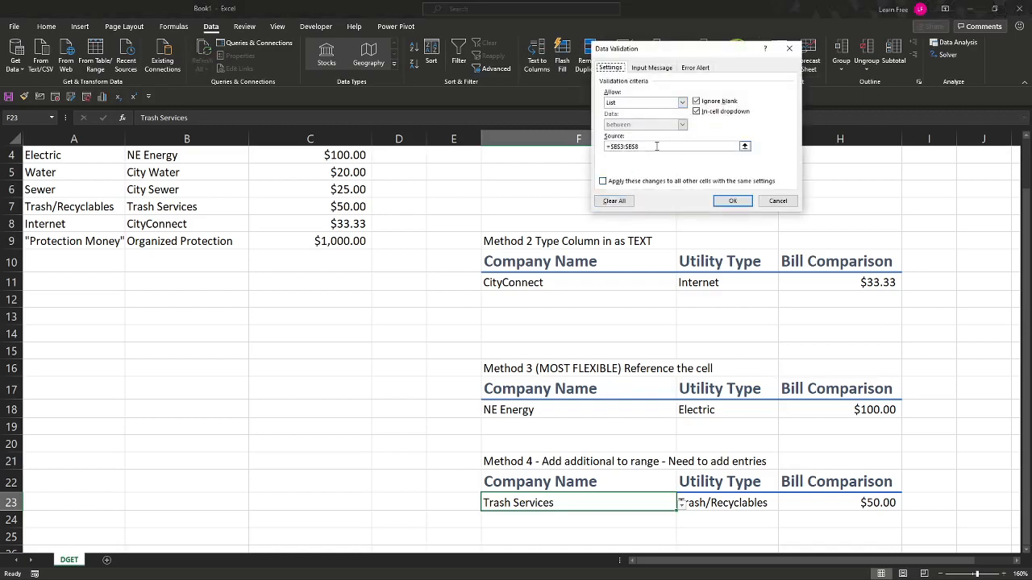
click(657, 146)
scroll(256, 262, up, 1)
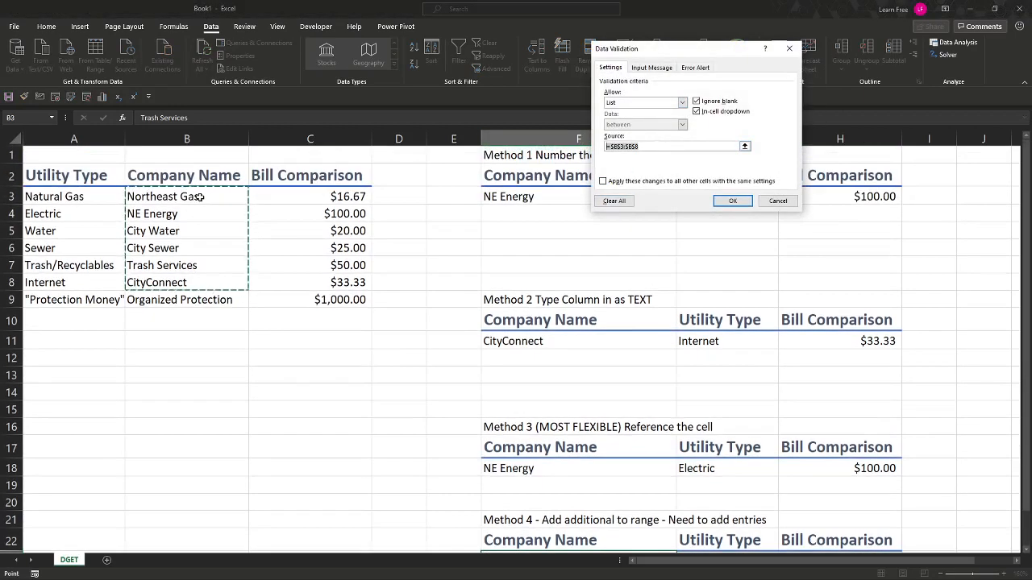
drag(201, 197, 204, 495)
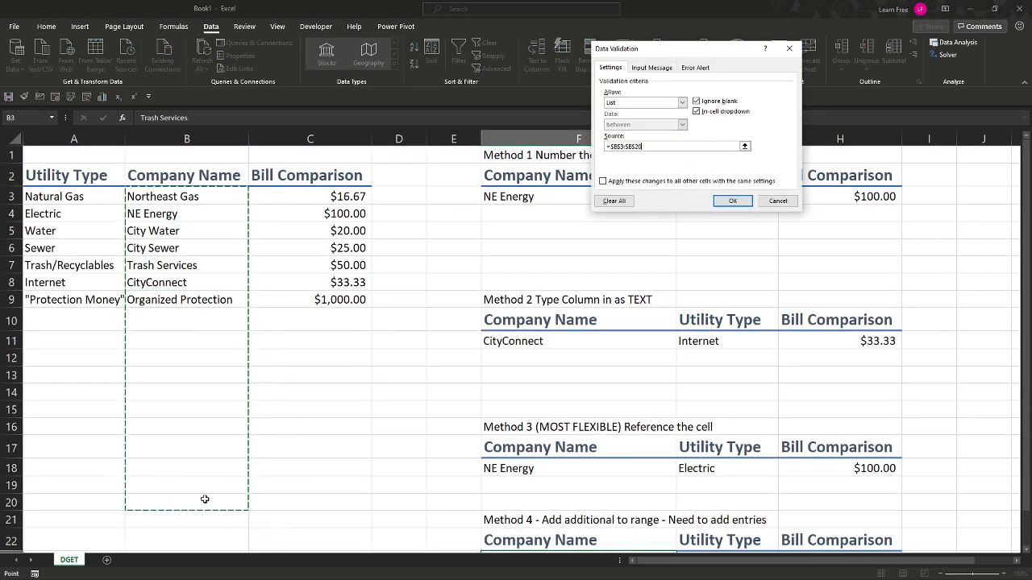
click(732, 201)
- Choose Organized Protection as the Method 4 company in F23 and check the Utility Type formula in G23
scroll(695, 243, down, 7)
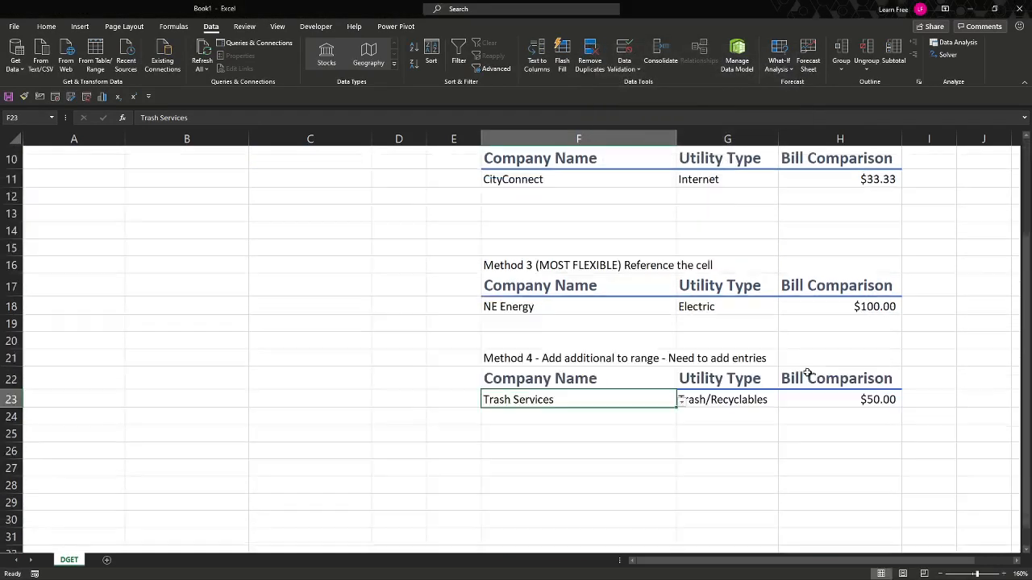
scroll(670, 369, up, 3)
click(681, 344)
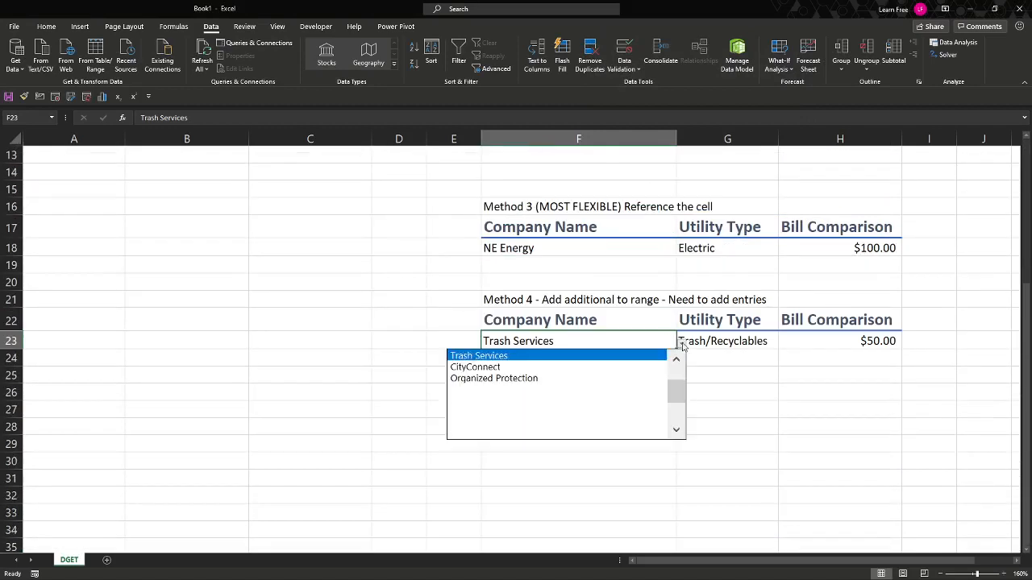
drag(682, 388, 681, 365)
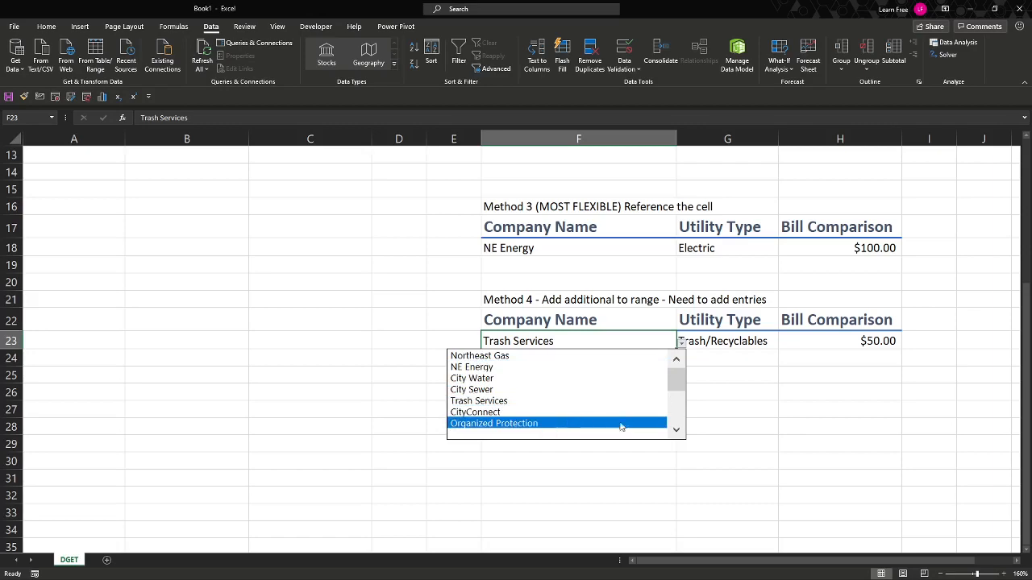
double_click(677, 433)
double_click(675, 364)
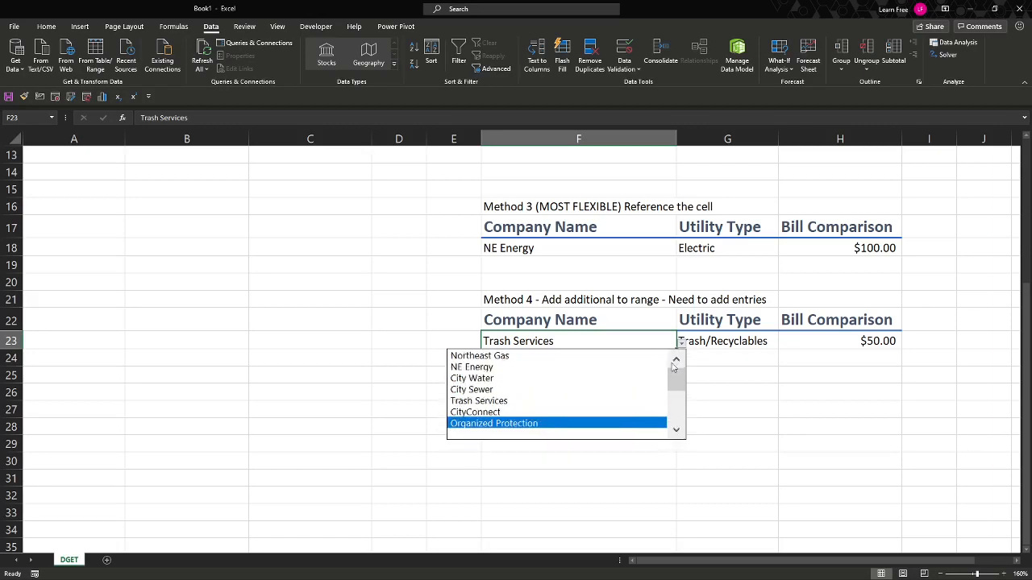
click(588, 424)
click(736, 343)
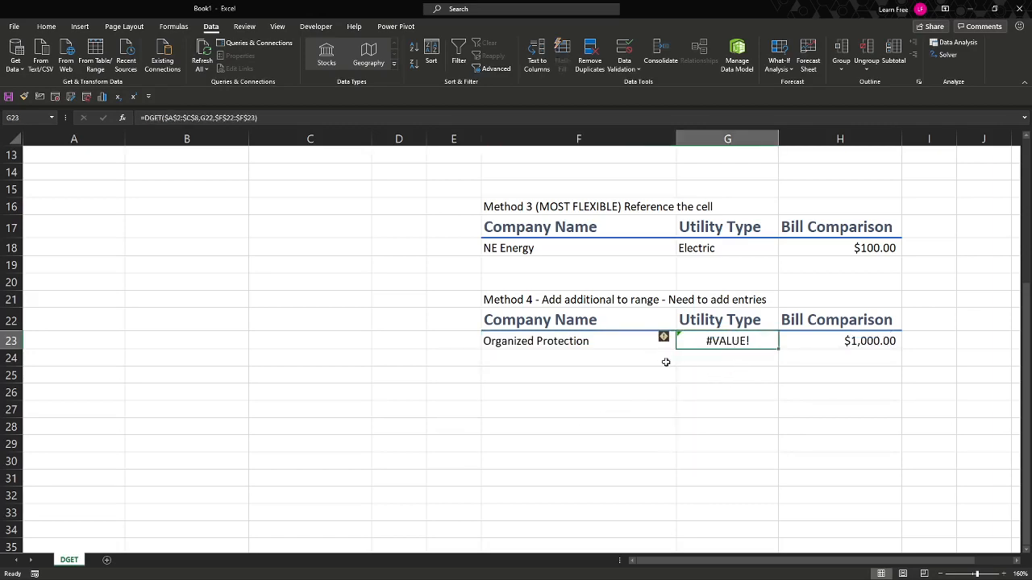
- Remove the quotation marks from the utility type in A9 so that it reads Protection Money
scroll(666, 362, up, 4)
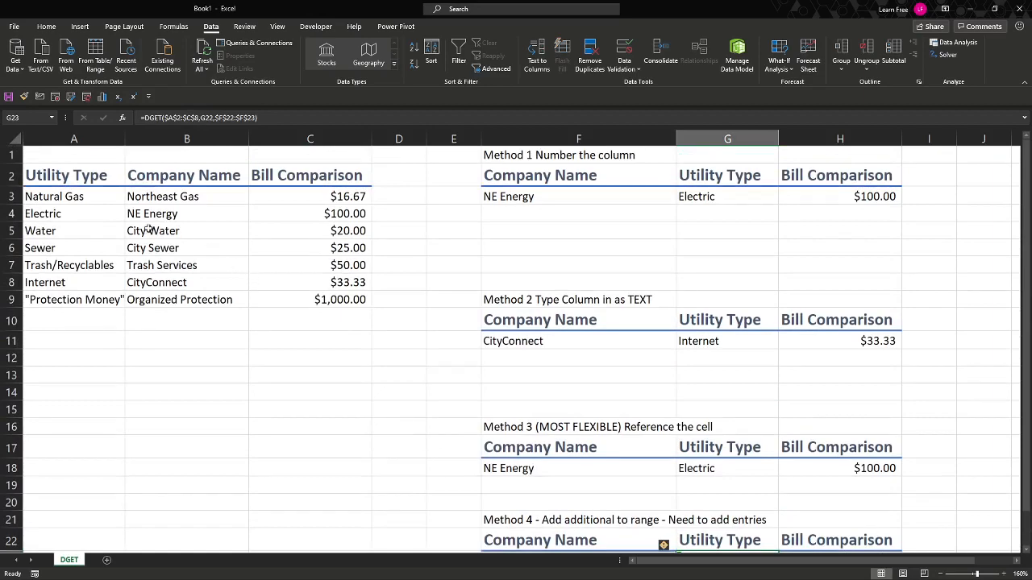
click(92, 300)
scroll(247, 332, down, 1)
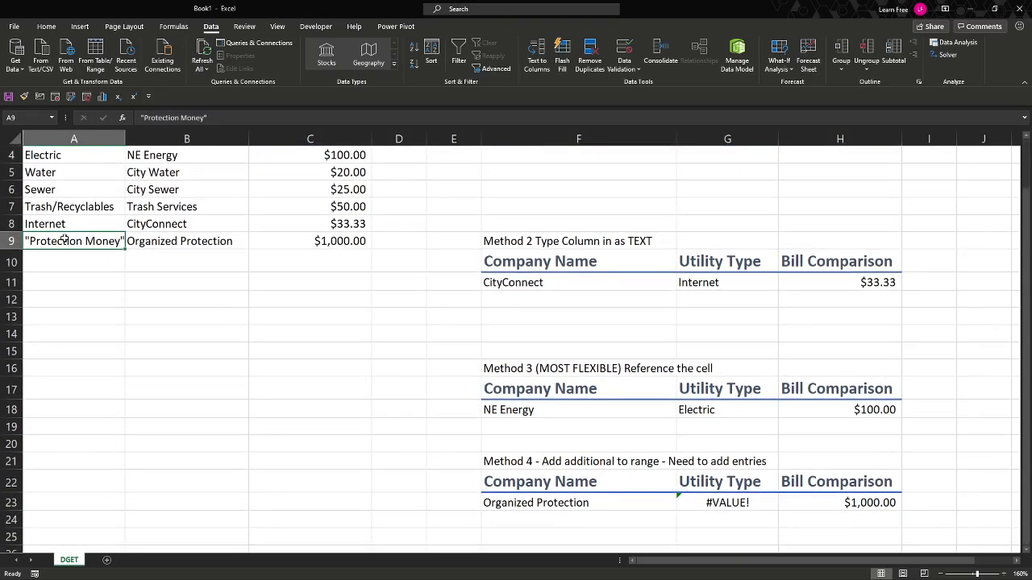
click(144, 118)
key(BackSpace)
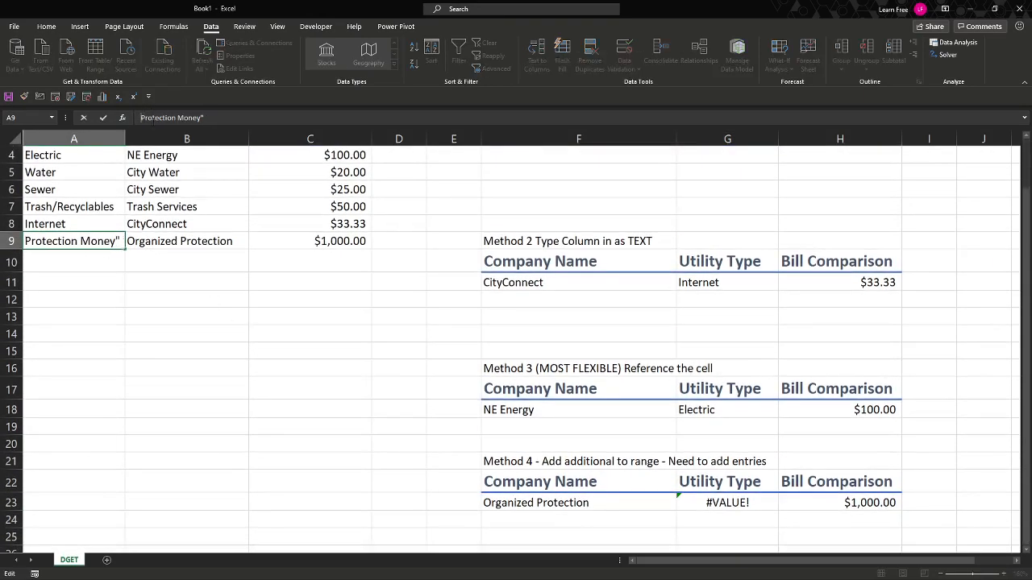
key(BackSpace)
key(Return)
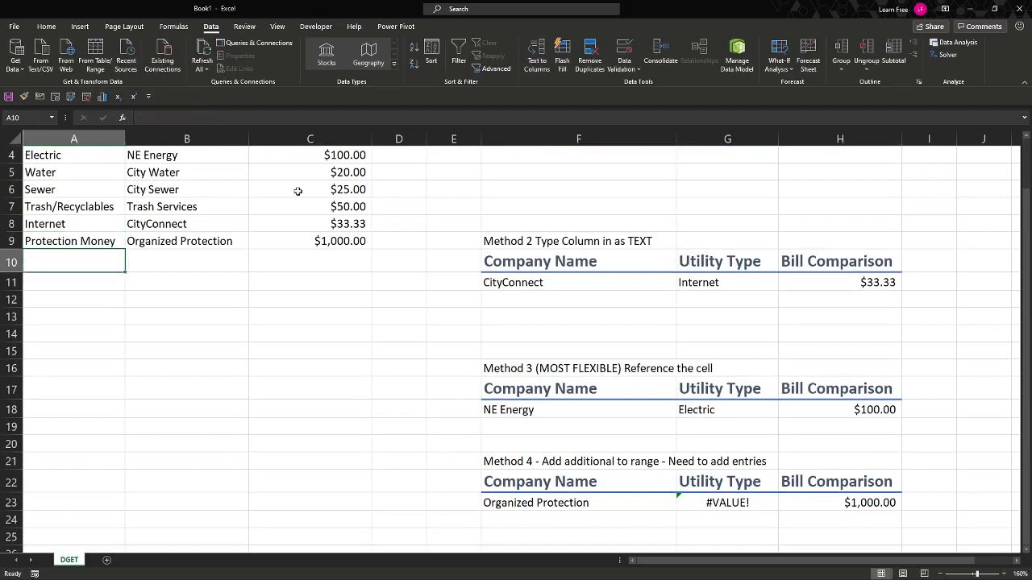
- Extend the database range of the Method 4 Utility Type formula in G23 to $A$2:$C$20
click(714, 500)
double_click(713, 500)
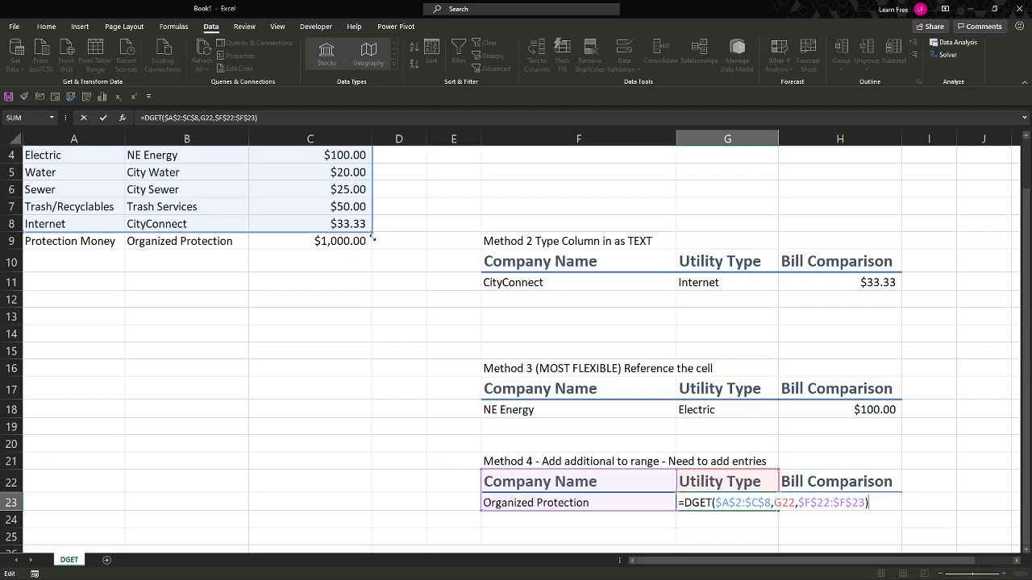
drag(372, 239, 367, 450)
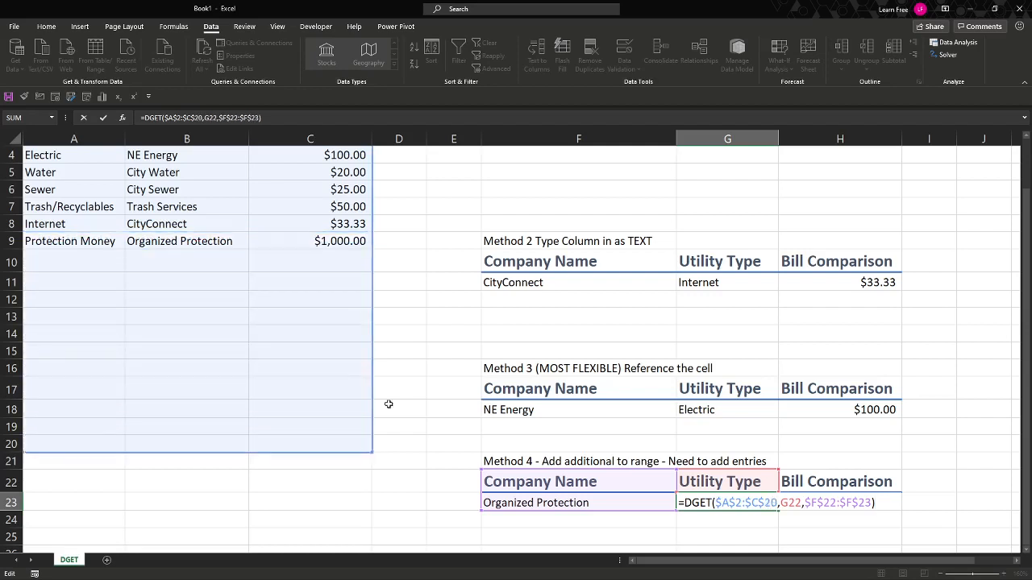
key(Return)
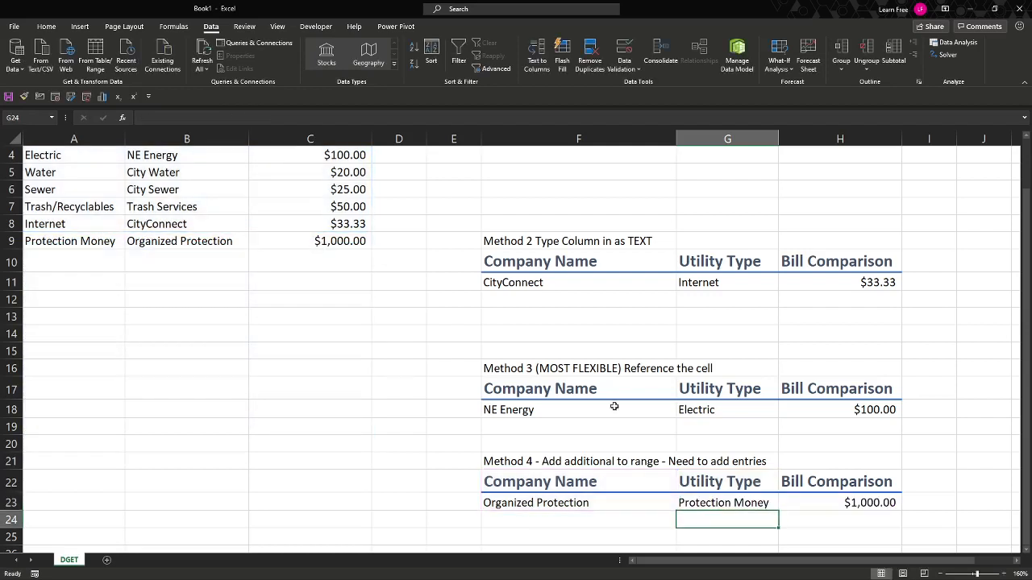
- Test the Method 4 lookup by switching the company in F23 to Trash Services and finally to City Water
click(643, 502)
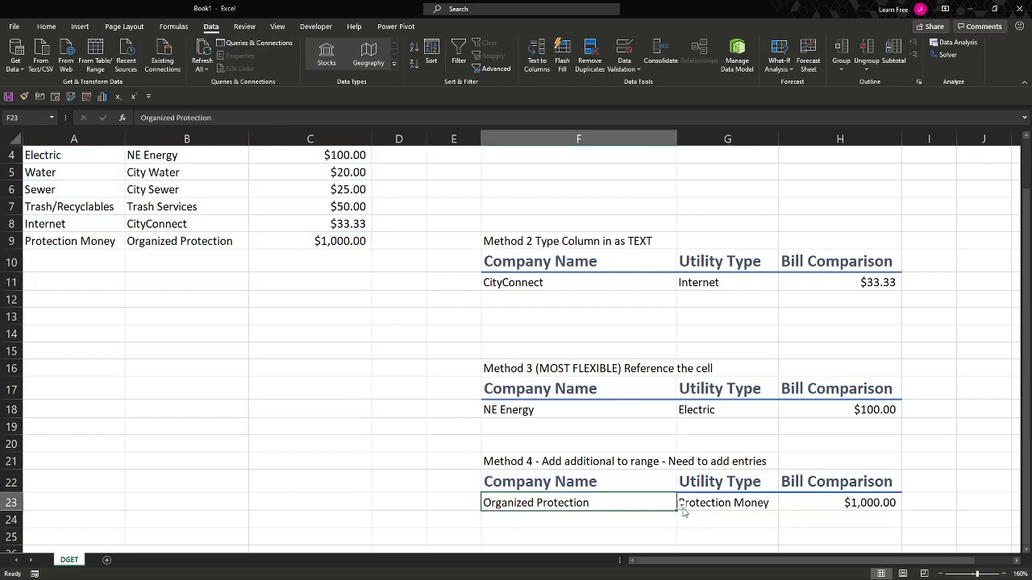
click(682, 509)
scroll(676, 434, up, 3)
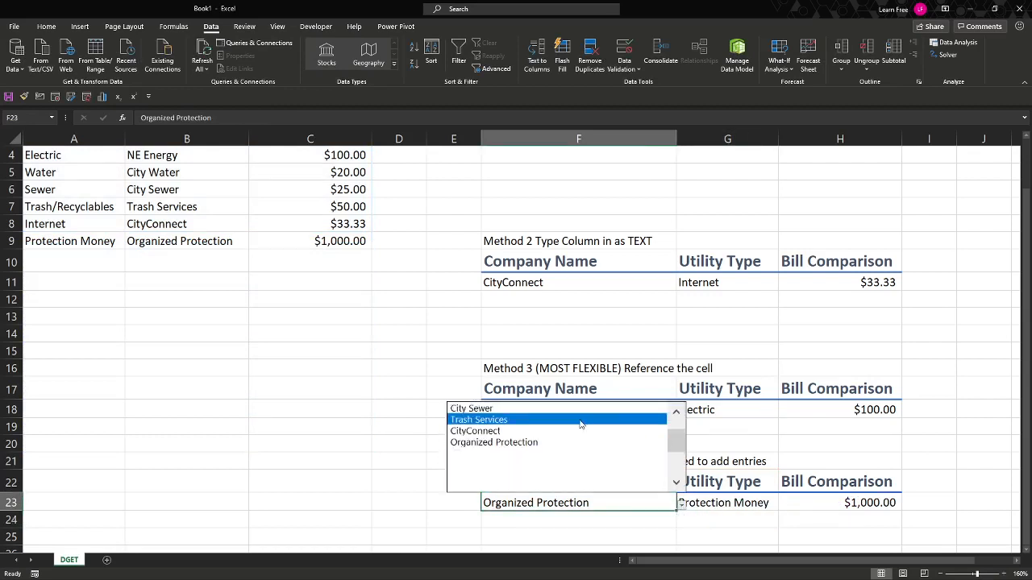
click(581, 421)
click(680, 504)
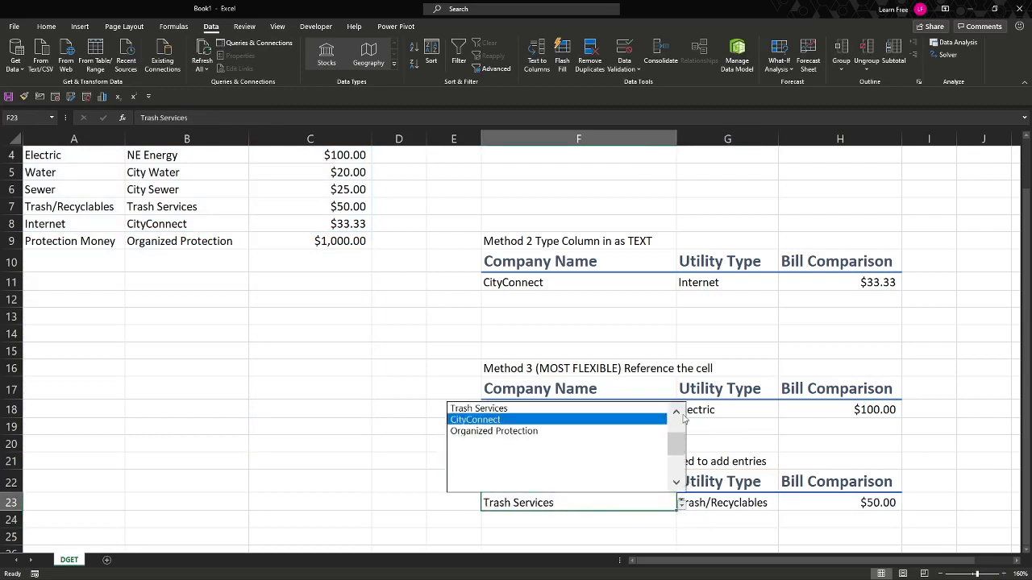
scroll(585, 423, up, 2)
click(579, 412)
- Examine the Method 4 company, utility type and bill comparison cells F23:H23
click(455, 417)
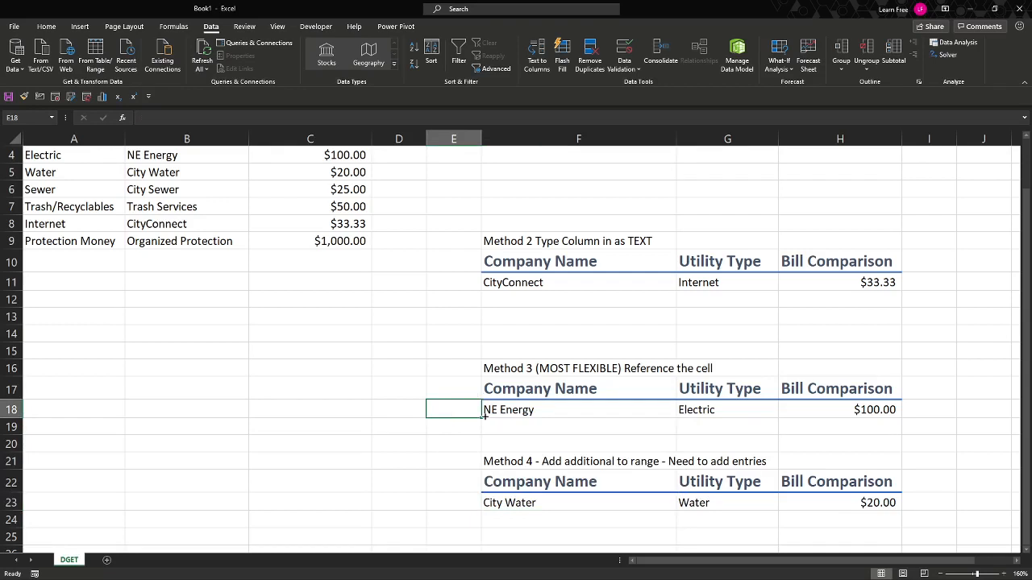
click(596, 504)
click(582, 518)
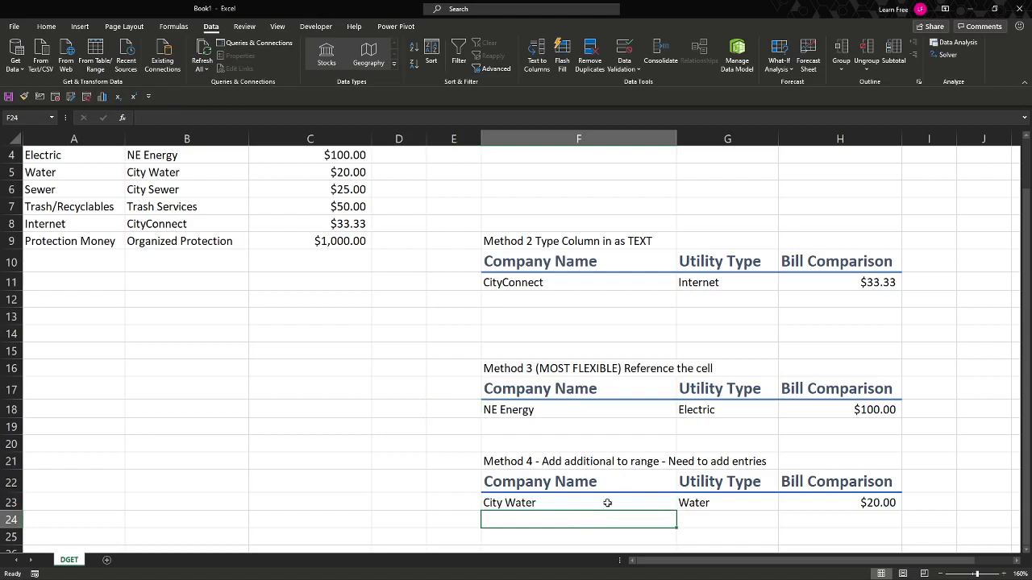
click(621, 482)
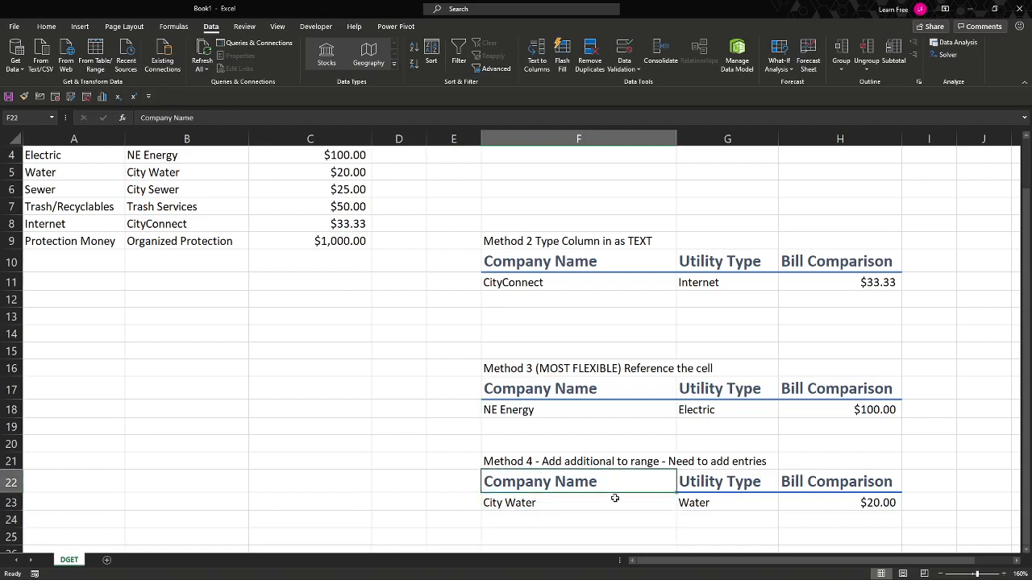
click(609, 515)
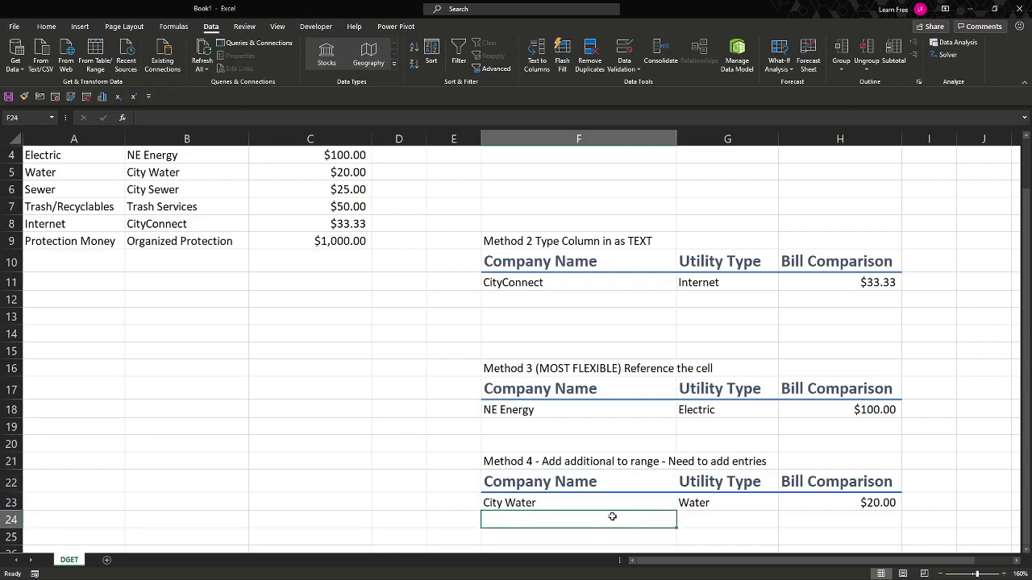
click(611, 503)
click(700, 503)
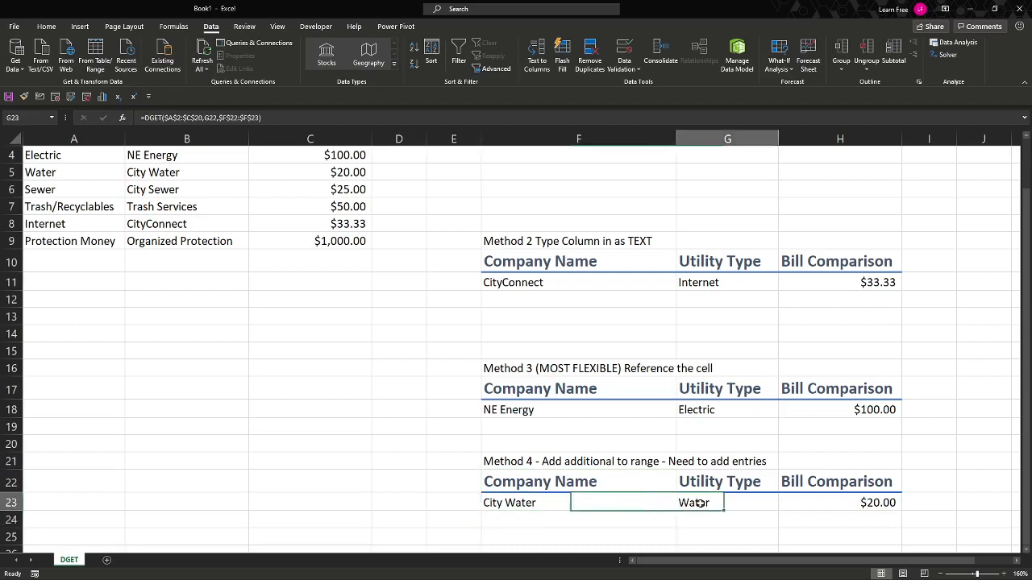
click(829, 507)
click(623, 506)
drag(652, 506, 843, 503)
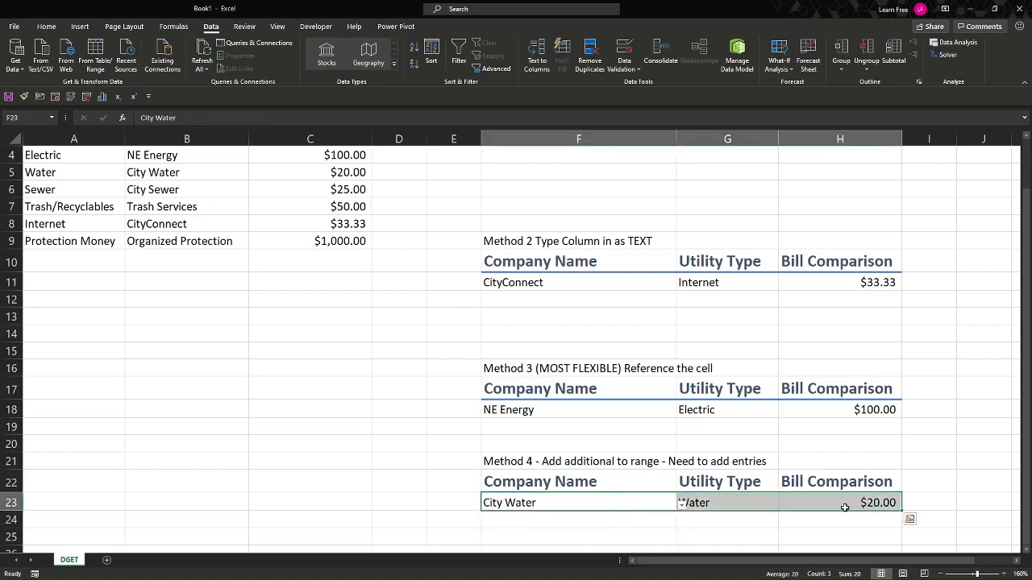
click(570, 504)
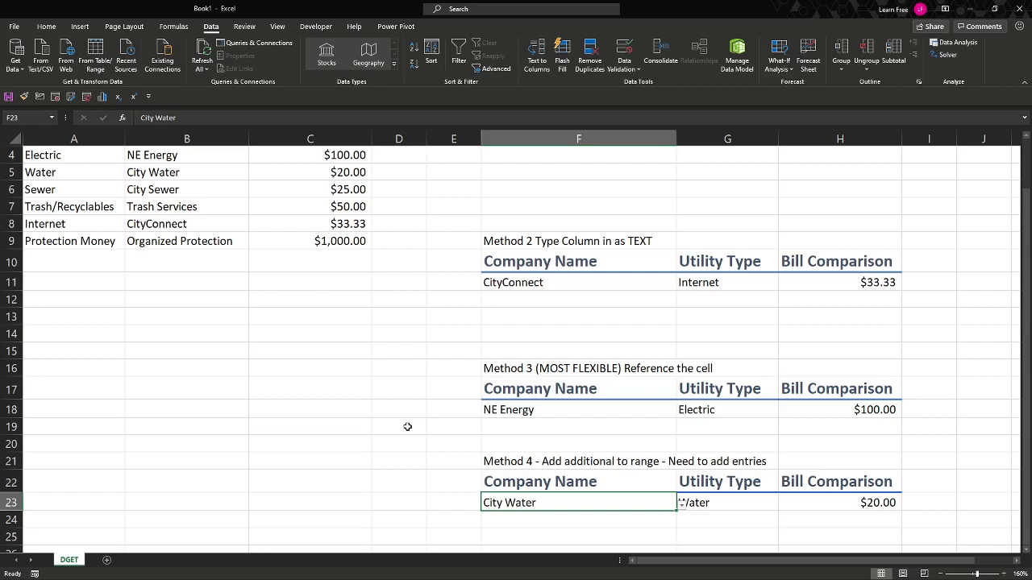
- Review the source table's Protection Money entry, the empty row below it, and the City Water company and bill cells
click(99, 242)
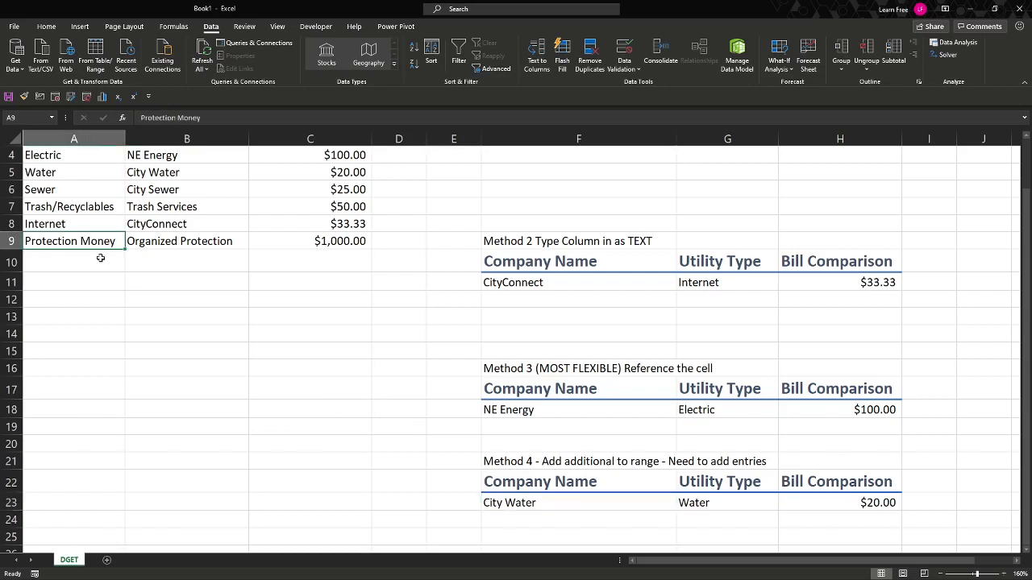
click(100, 258)
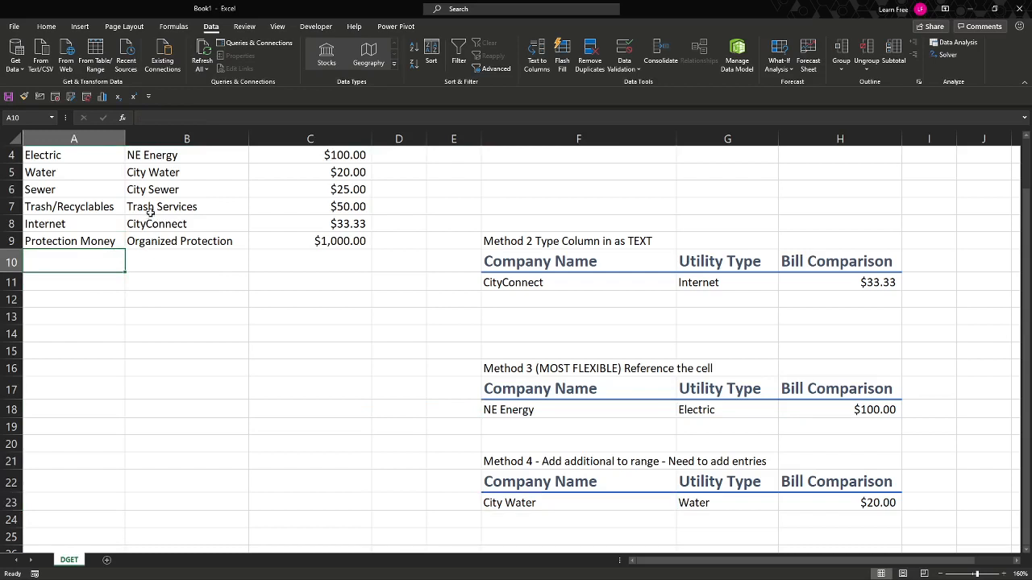
click(194, 171)
click(258, 170)
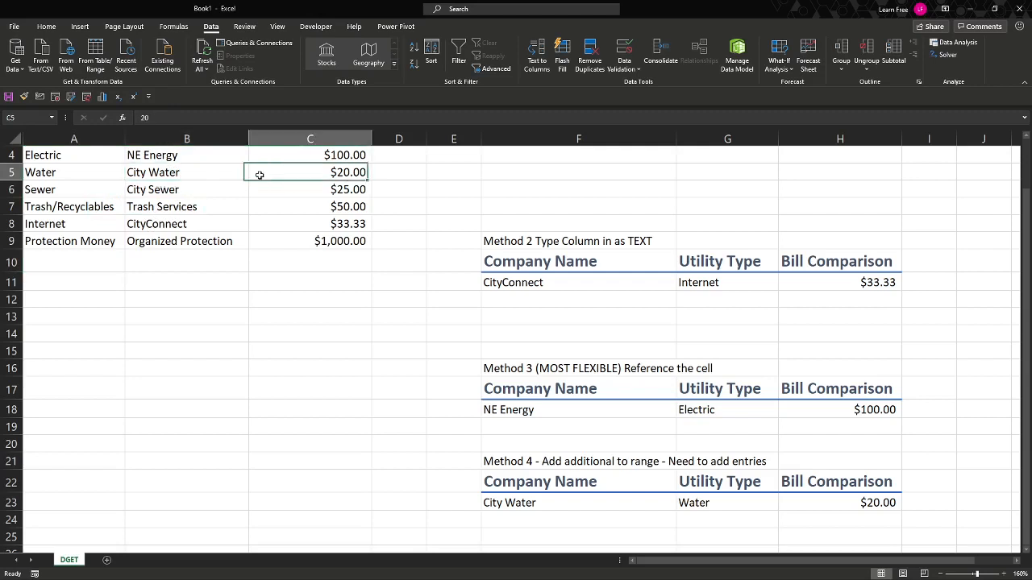
click(212, 171)
click(288, 174)
click(409, 319)
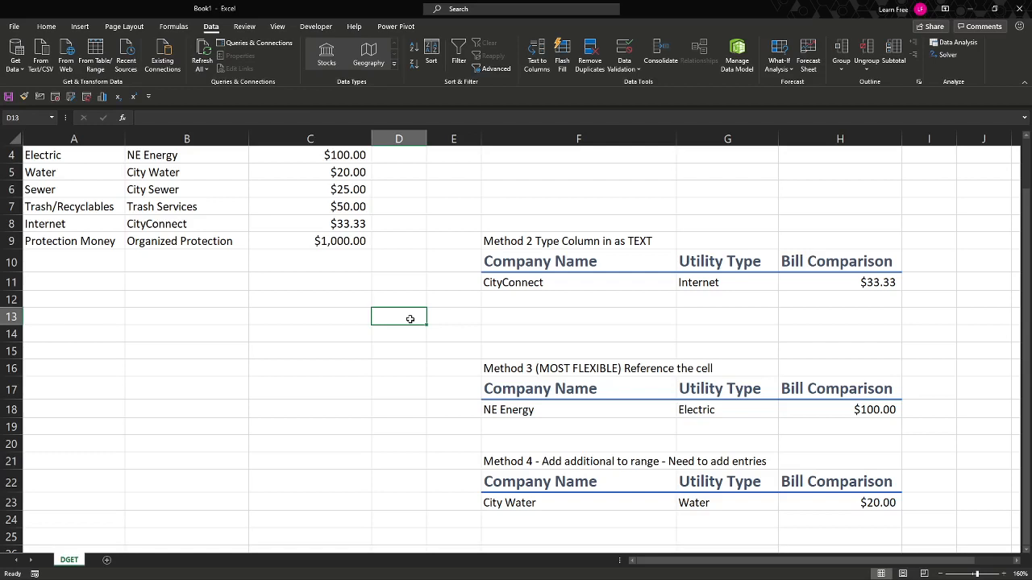
scroll(409, 319, up, 1)
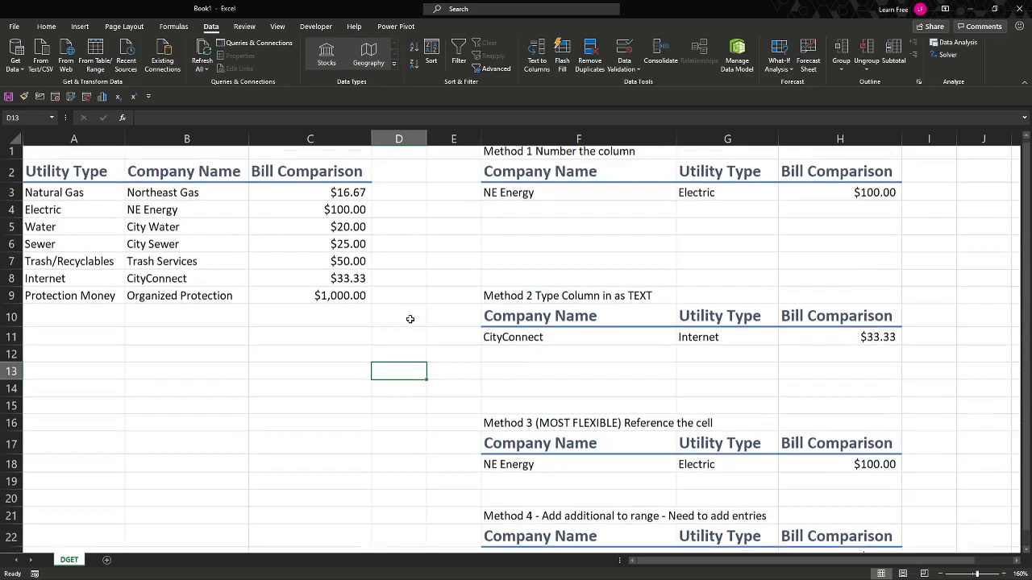